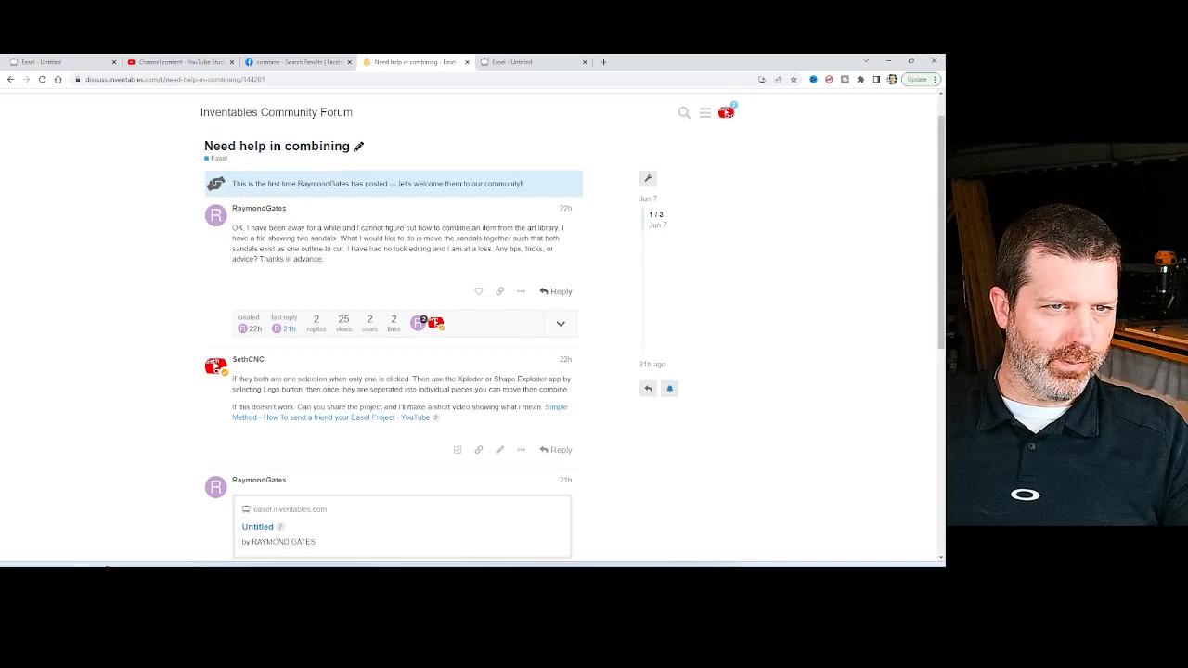
Switch from the forum thread to the shared Easel project and check how the two sandal shapes are selected.
{"action": "left_click_drag", "start_coordinate": [471, 227], "coordinate": [471, 247]}
{"action": "left_click", "coordinate": [473, 245]}
{"action": "left_click", "coordinate": [524, 62]}
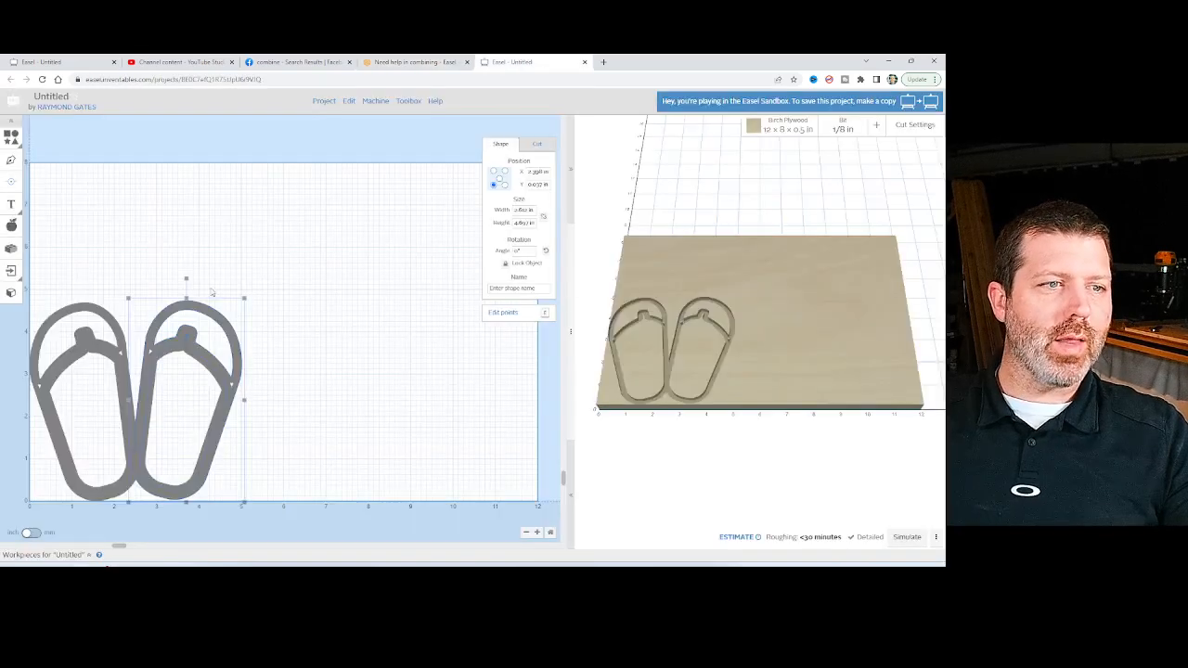
{"action": "left_click", "coordinate": [212, 292]}
{"action": "left_click_drag", "start_coordinate": [230, 275], "coordinate": [160, 446]}
{"action": "left_click", "coordinate": [176, 240]}
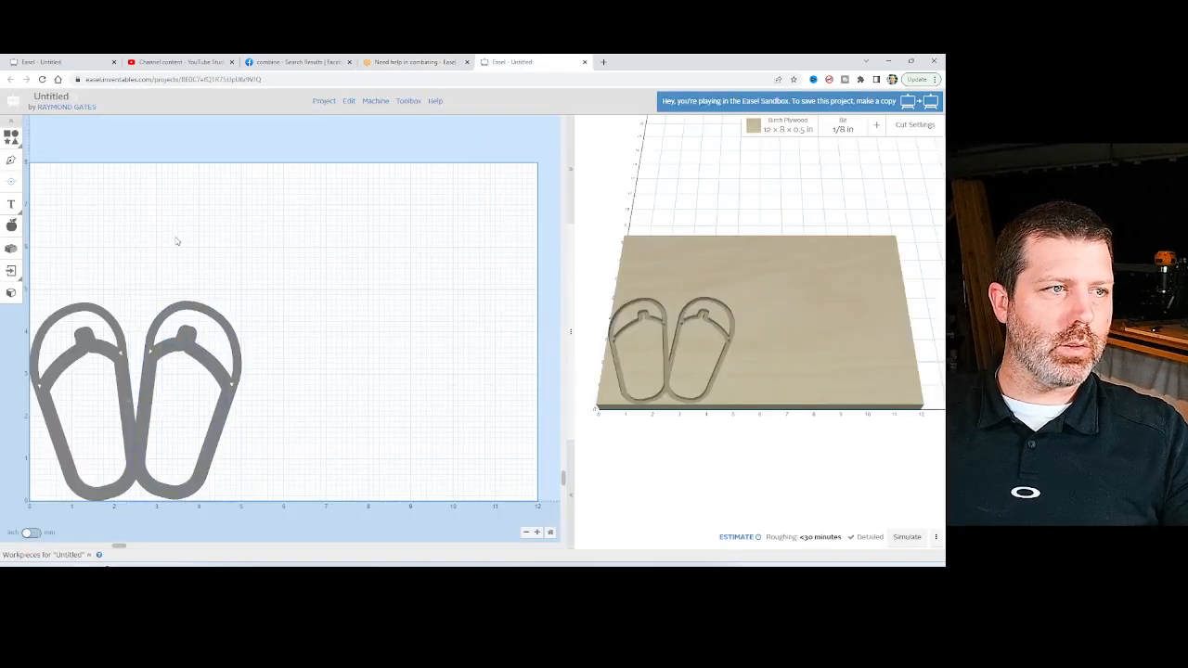
Search the design library for "sandals".
{"action": "left_click", "coordinate": [12, 224]}
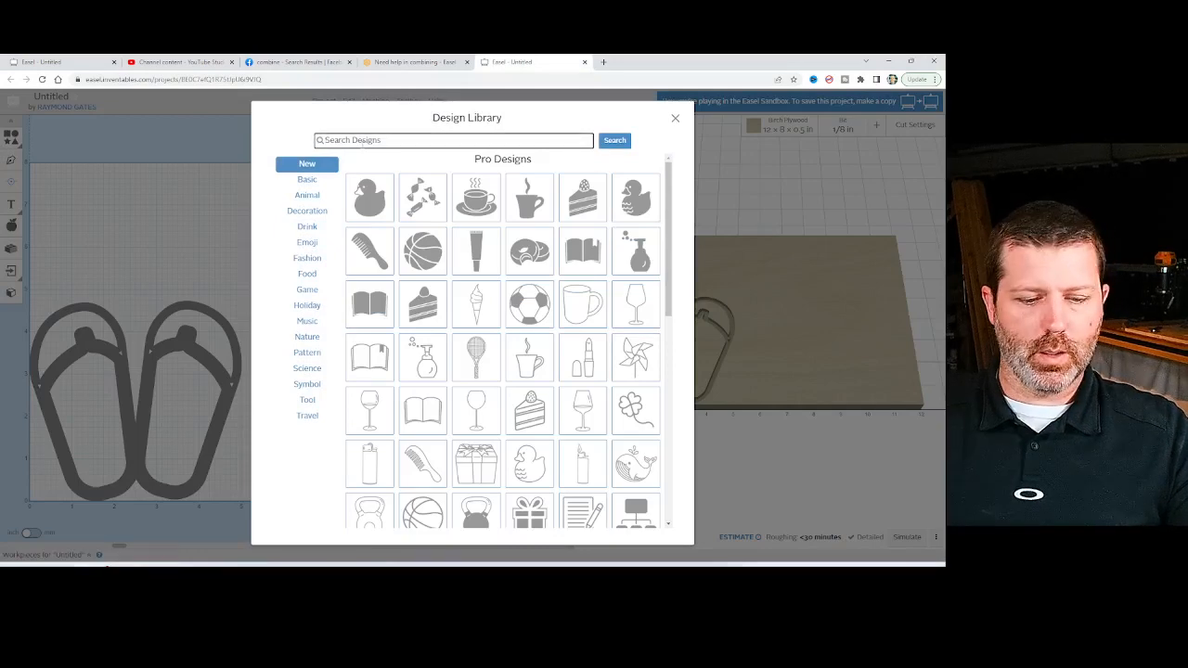
{"action": "left_click", "coordinate": [361, 141]}
{"action": "type", "text": "sandals"}
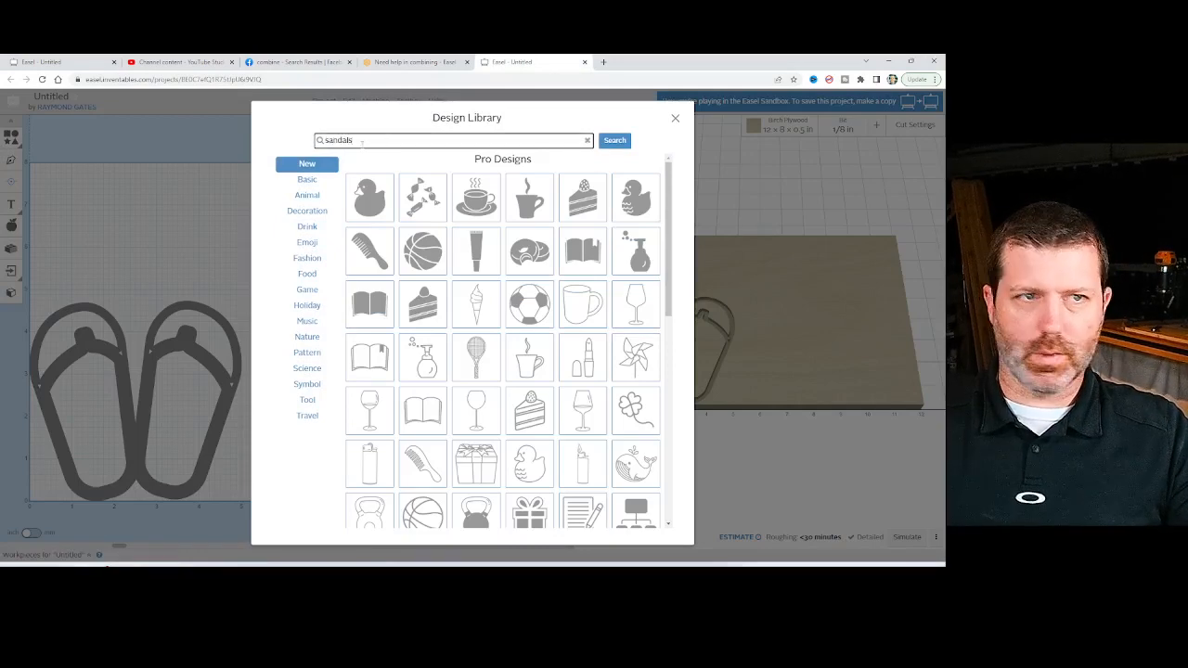
{"action": "key", "text": "Return"}
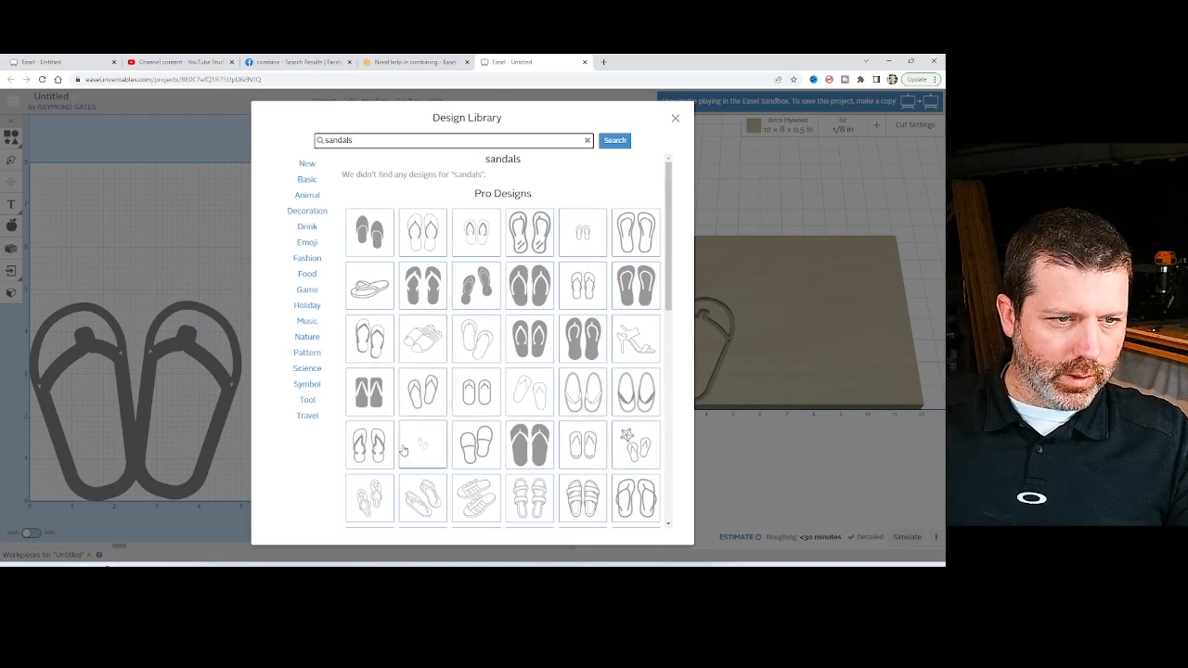
Browse the sandal designs and preview the cut types of the solid, staggered flip-flop pair.
{"action": "scroll", "coordinate": [403, 450], "scroll_direction": "down", "scroll_amount": 4}
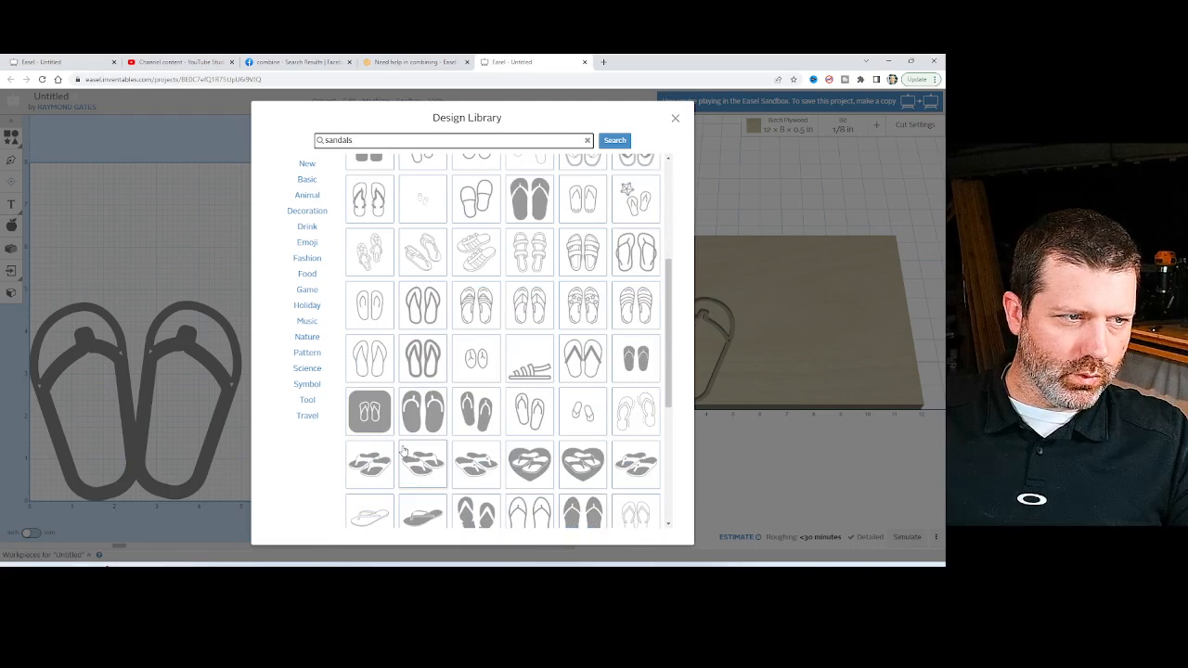
{"action": "scroll", "coordinate": [403, 450], "scroll_direction": "down", "scroll_amount": 3}
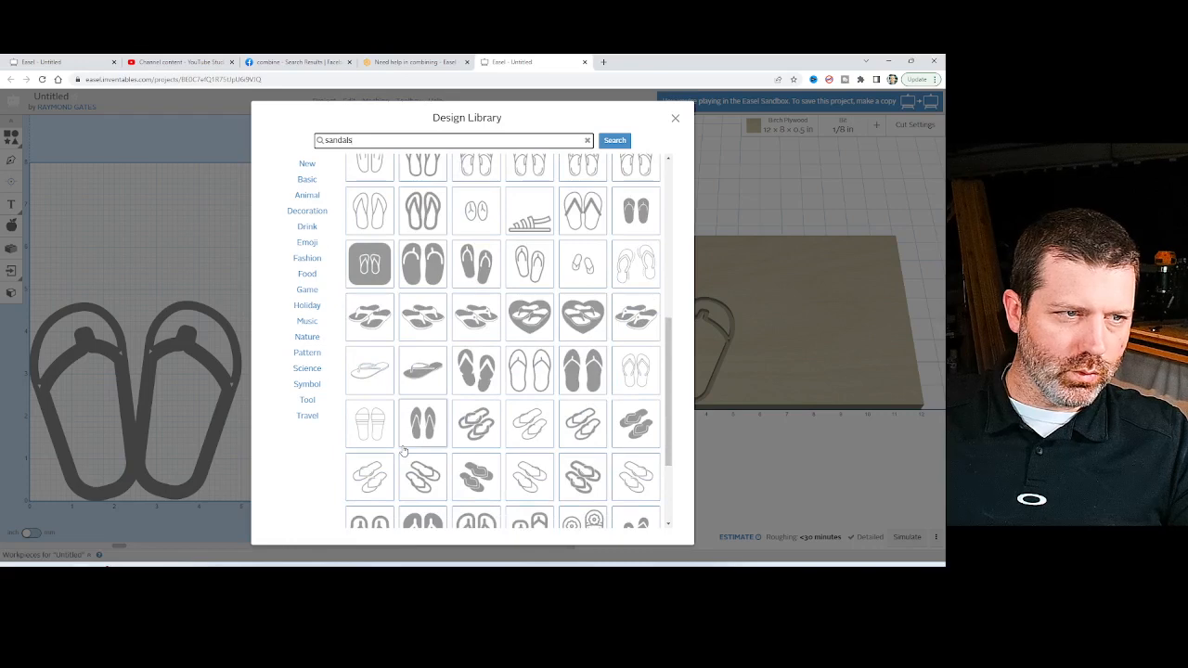
{"action": "scroll", "coordinate": [403, 450], "scroll_direction": "down", "scroll_amount": 3}
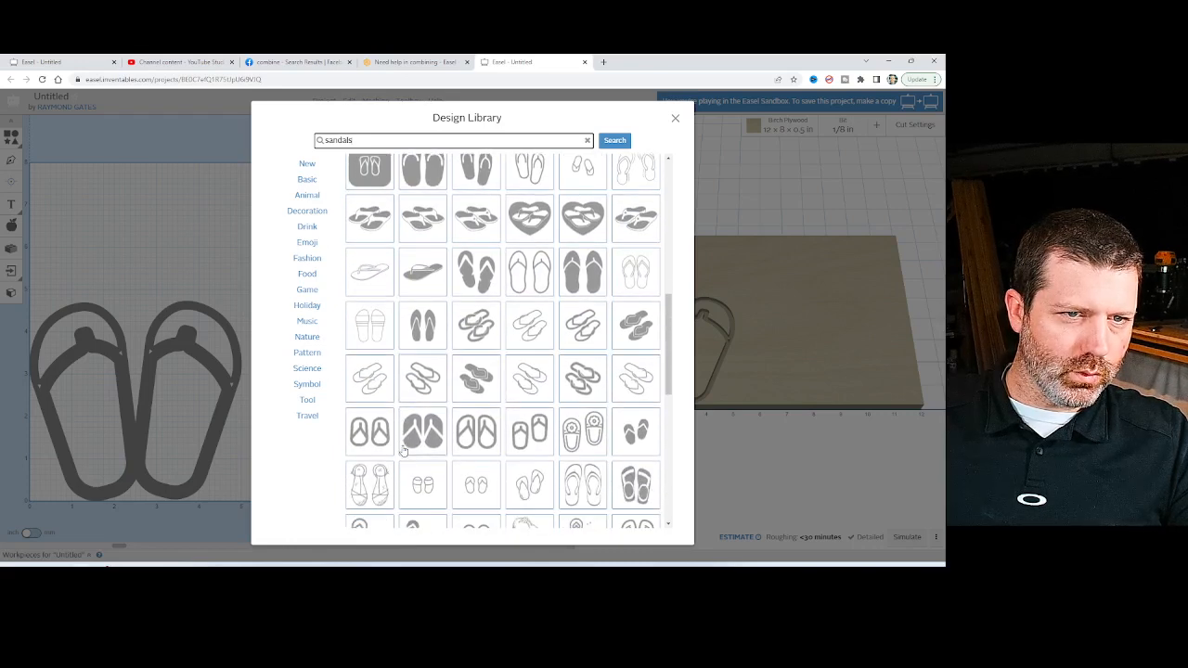
{"action": "scroll", "coordinate": [403, 450], "scroll_direction": "down", "scroll_amount": 1}
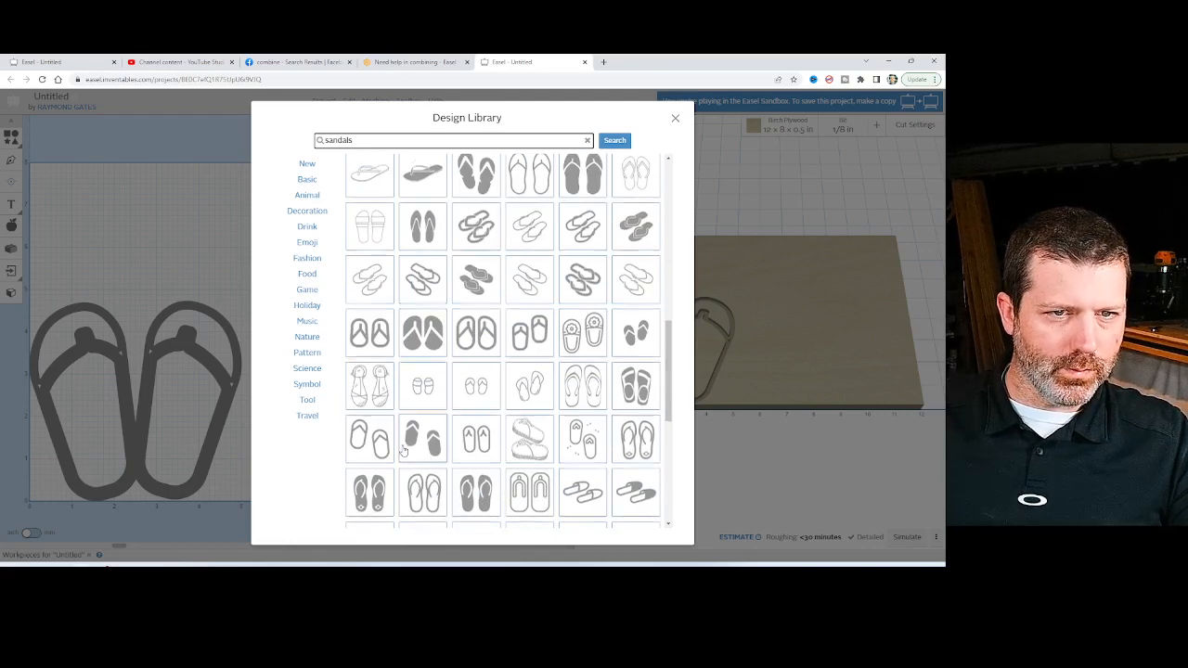
{"action": "scroll", "coordinate": [403, 450], "scroll_direction": "down", "scroll_amount": 3}
{"action": "scroll", "coordinate": [403, 450], "scroll_direction": "down", "scroll_amount": 2}
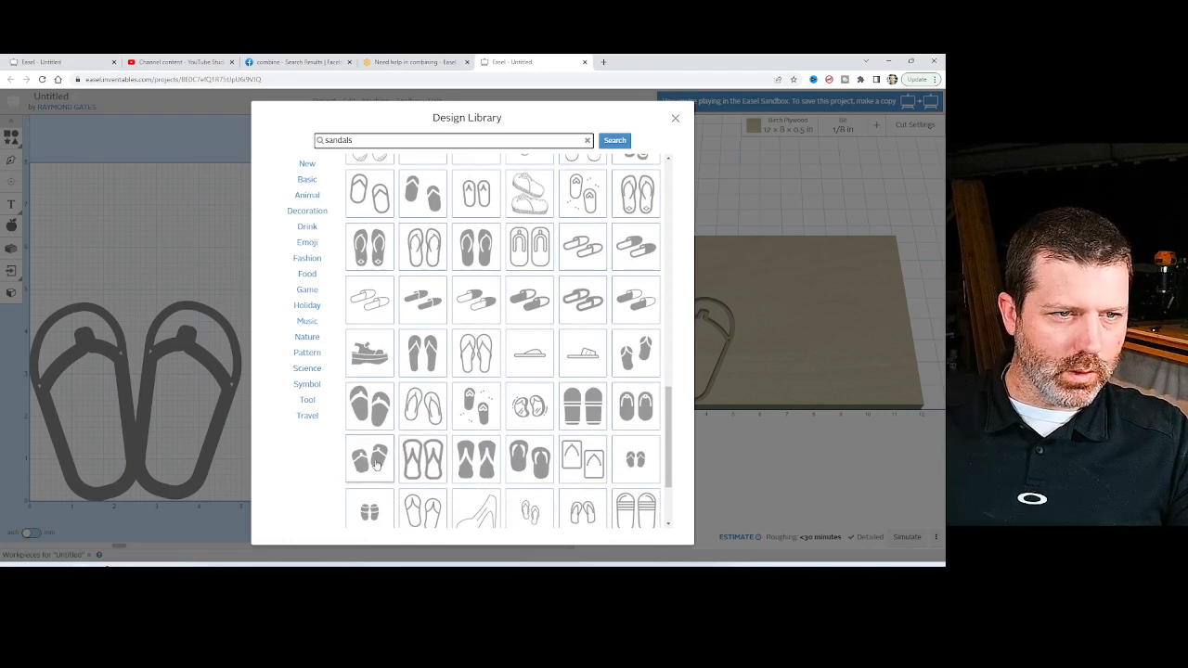
{"action": "left_click", "coordinate": [369, 406]}
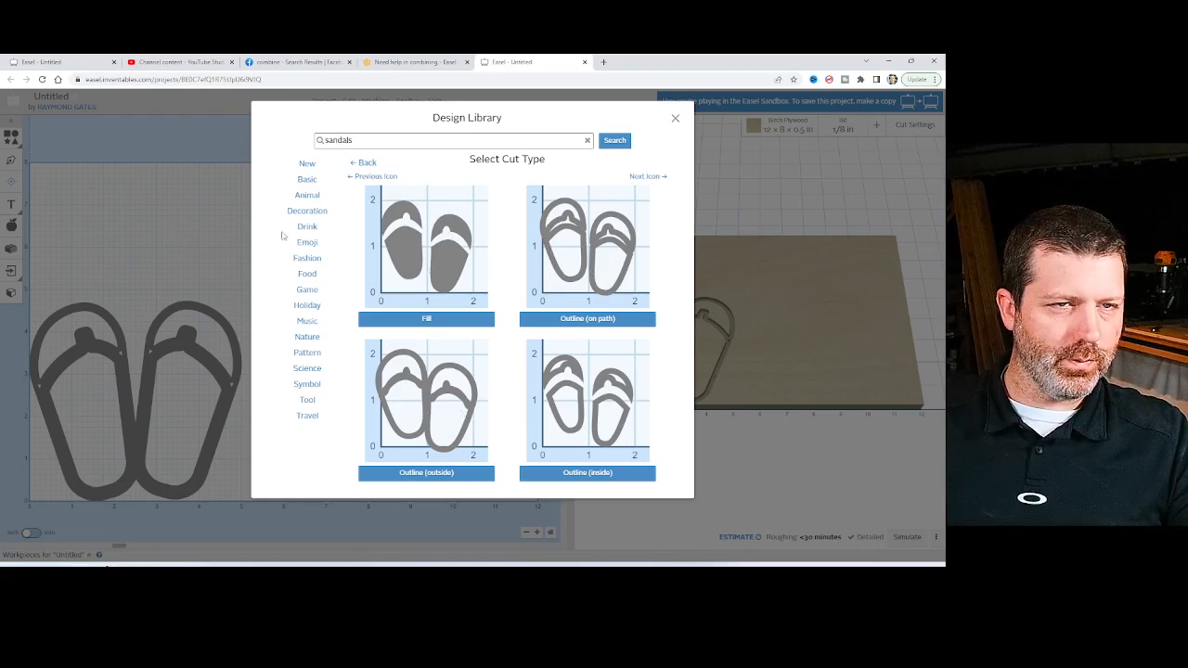
{"action": "left_click", "coordinate": [364, 162]}
Look further through the sandal designs for one matching the project's sandals, and close the design library.
{"action": "scroll", "coordinate": [477, 432], "scroll_direction": "down", "scroll_amount": 5}
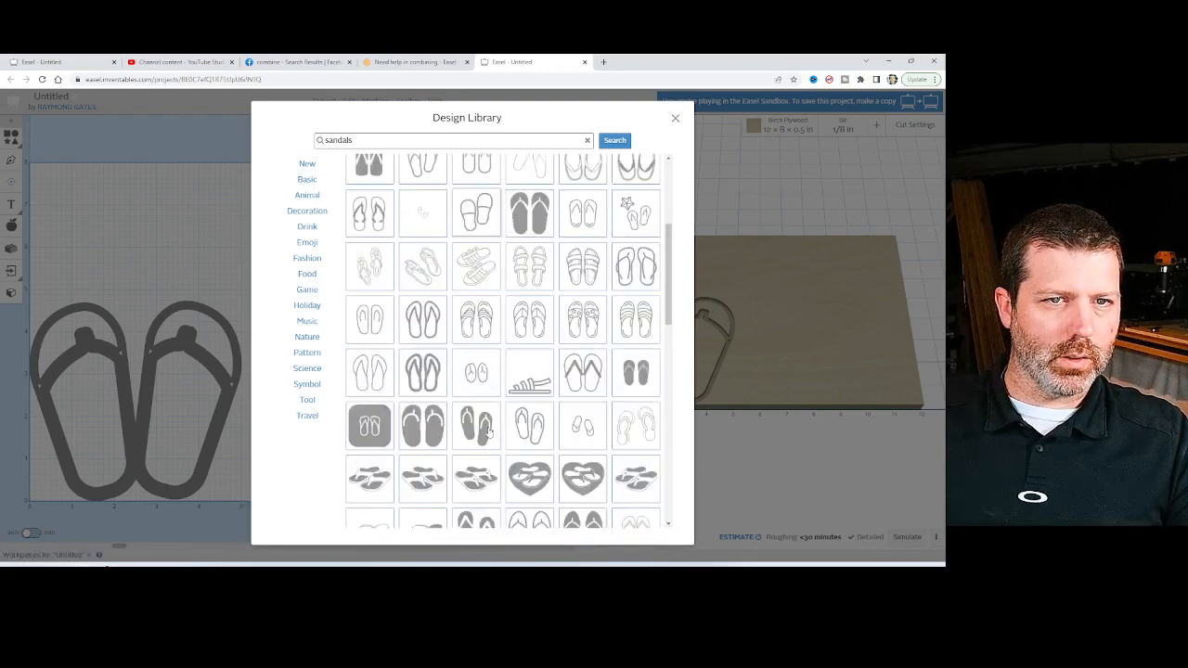
{"action": "scroll", "coordinate": [490, 433], "scroll_direction": "down", "scroll_amount": 10}
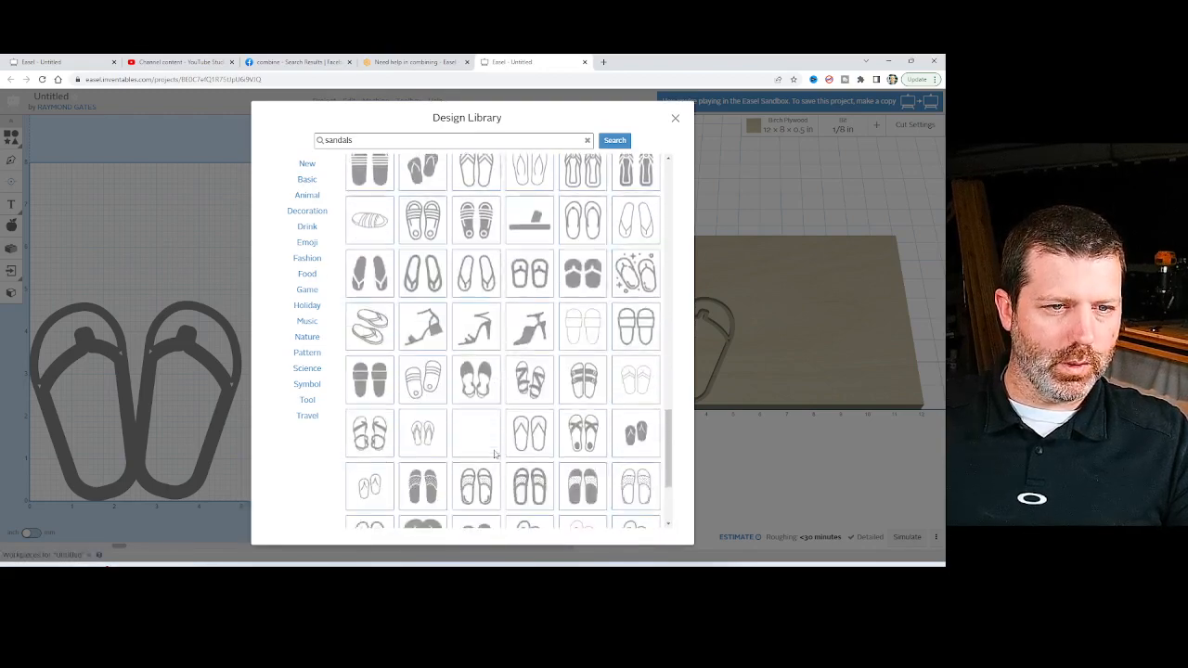
{"action": "scroll", "coordinate": [495, 454], "scroll_direction": "down", "scroll_amount": 2}
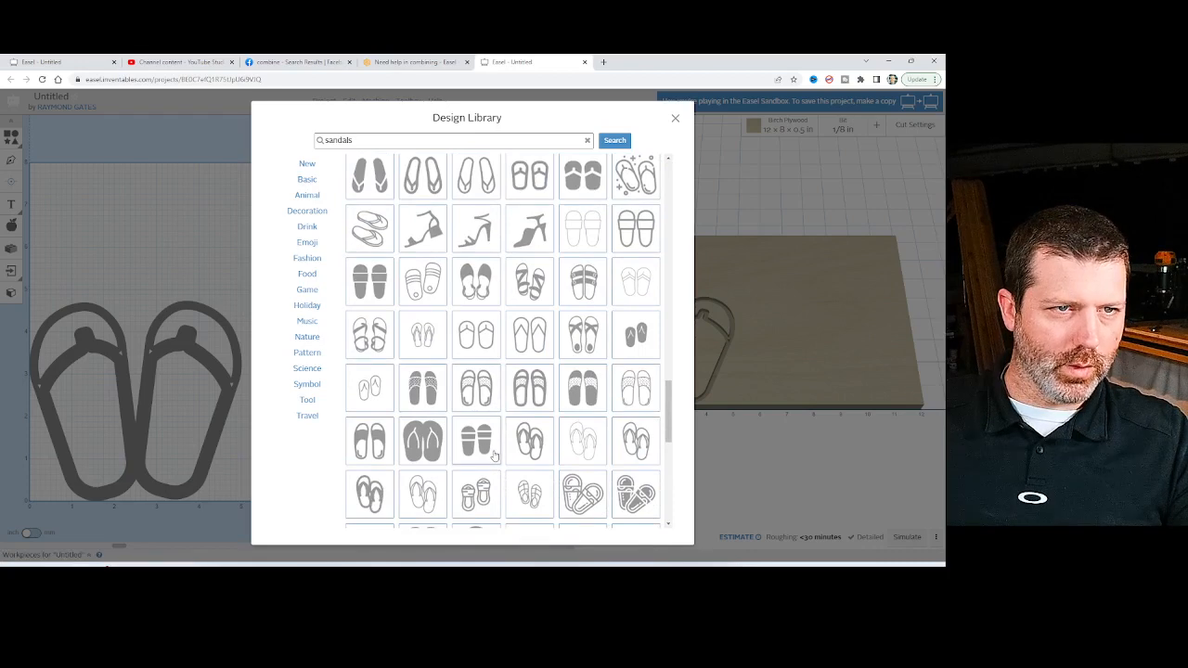
{"action": "scroll", "coordinate": [495, 455], "scroll_direction": "up", "scroll_amount": 3}
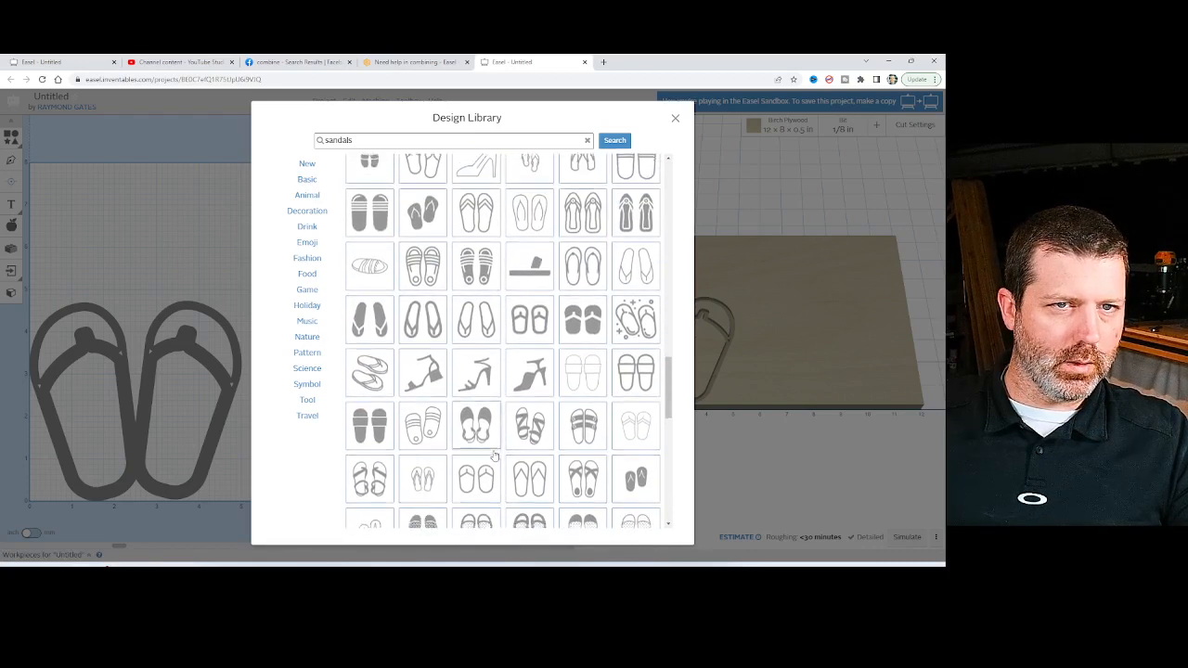
{"action": "scroll", "coordinate": [494, 455], "scroll_direction": "down", "scroll_amount": 6}
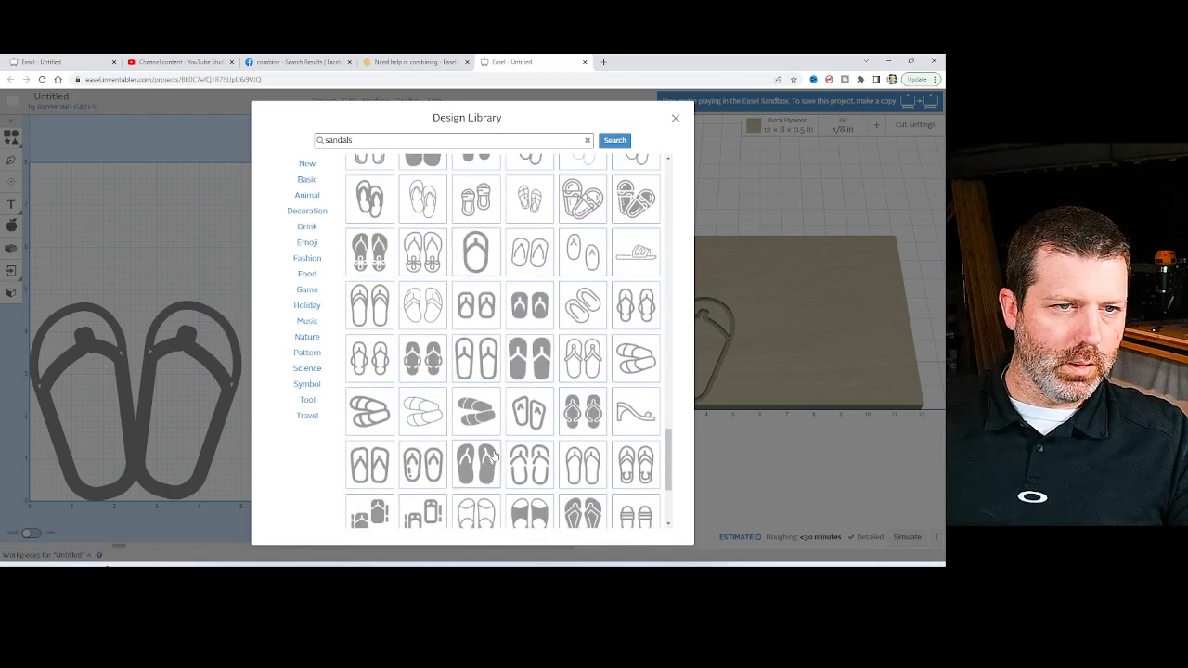
{"action": "scroll", "coordinate": [495, 454], "scroll_direction": "down", "scroll_amount": 3}
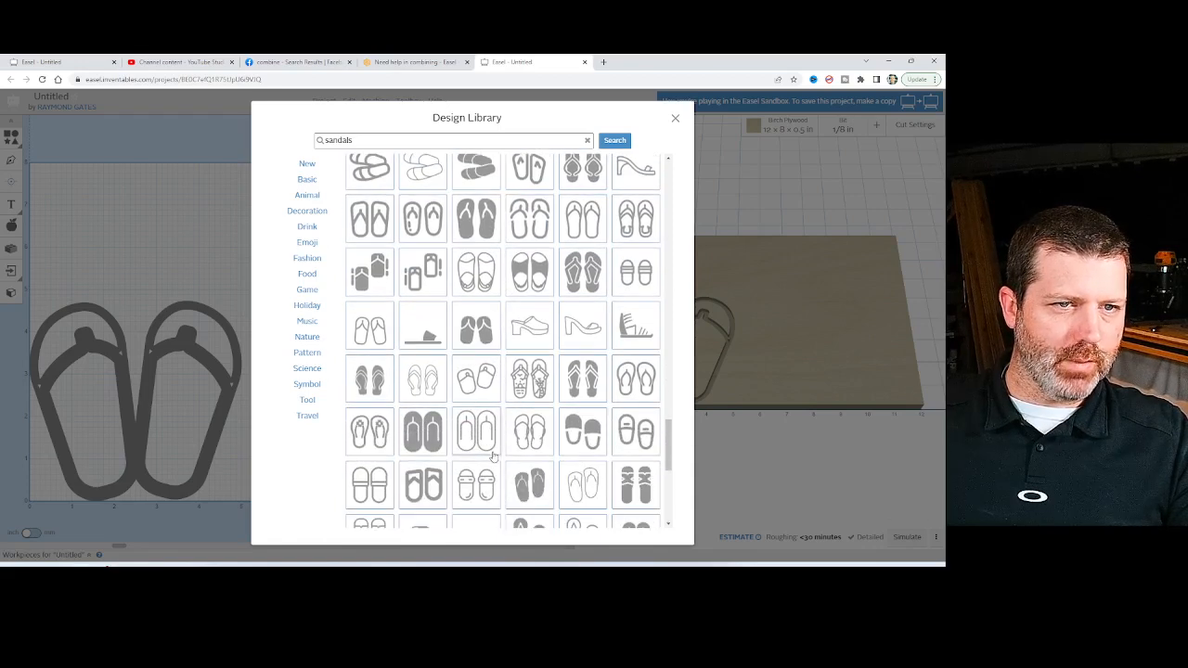
{"action": "scroll", "coordinate": [493, 455], "scroll_direction": "down", "scroll_amount": 2}
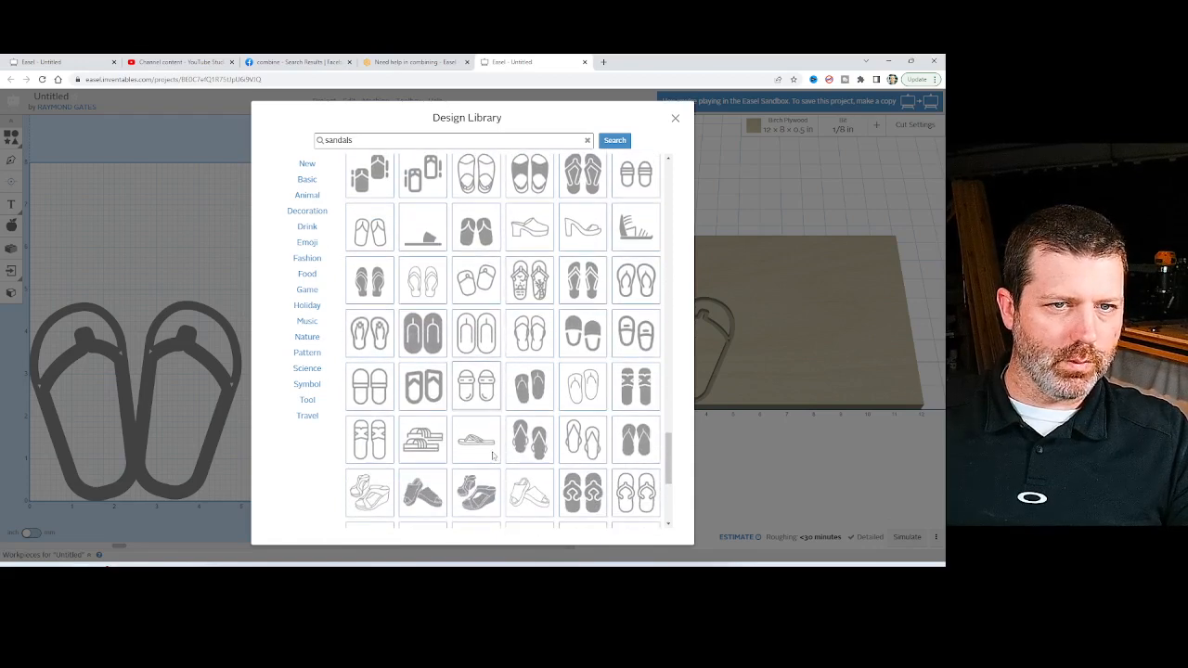
{"action": "scroll", "coordinate": [493, 455], "scroll_direction": "down", "scroll_amount": 2}
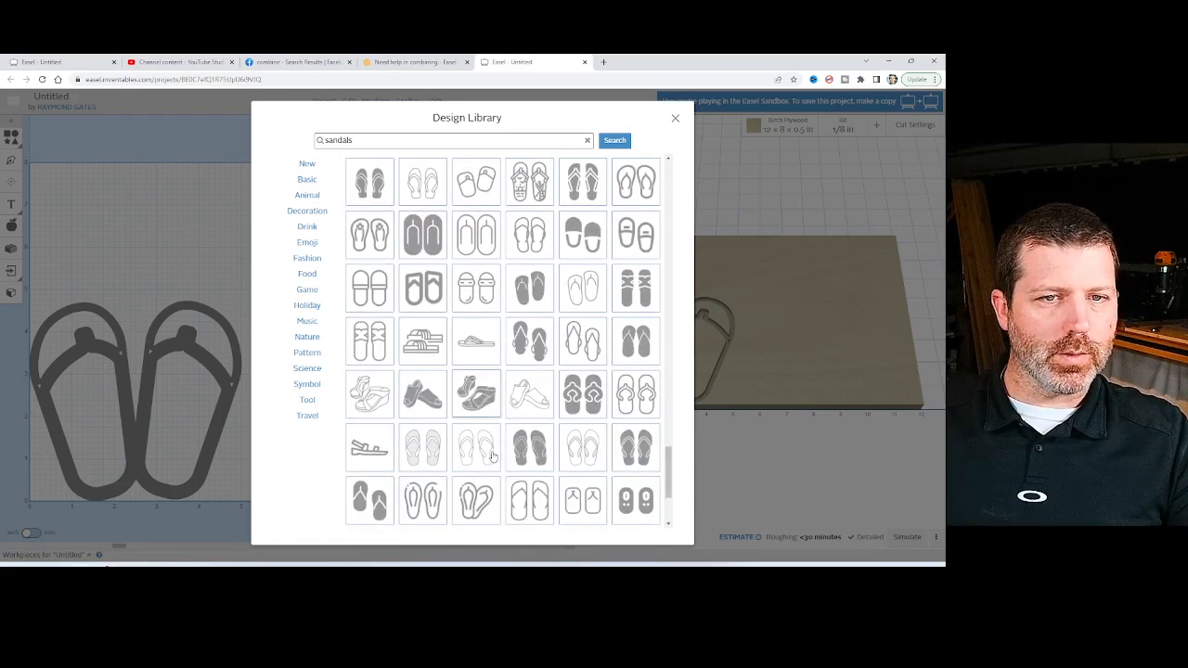
{"action": "scroll", "coordinate": [493, 455], "scroll_direction": "down", "scroll_amount": 3}
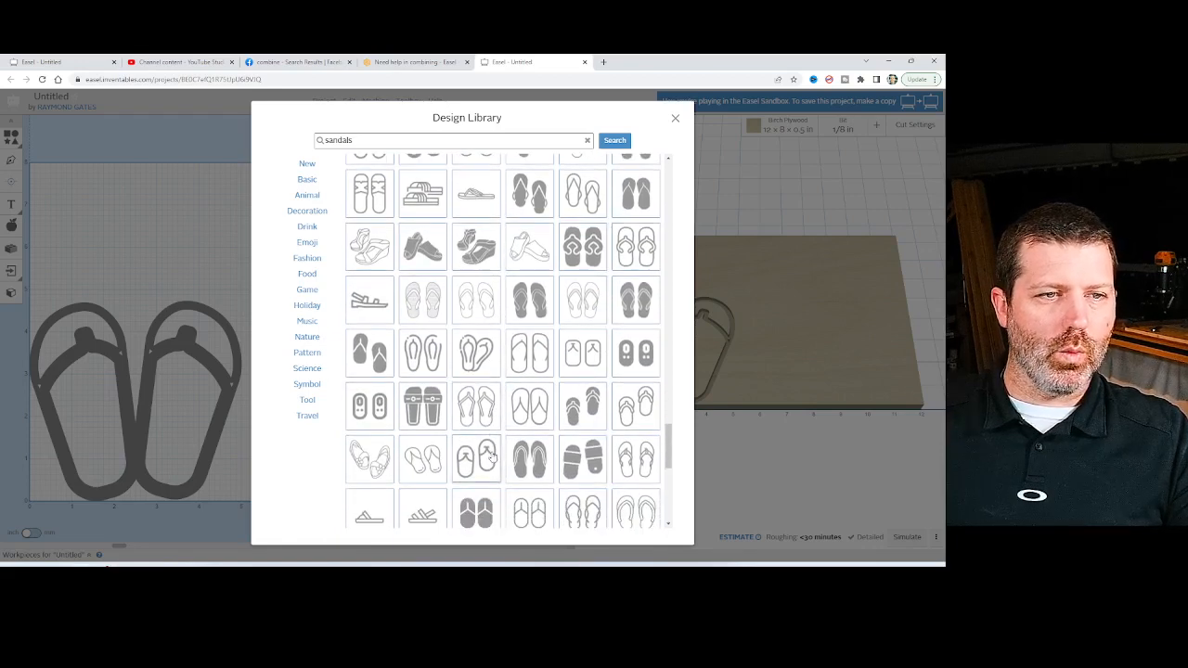
{"action": "scroll", "coordinate": [493, 455], "scroll_direction": "down", "scroll_amount": 4}
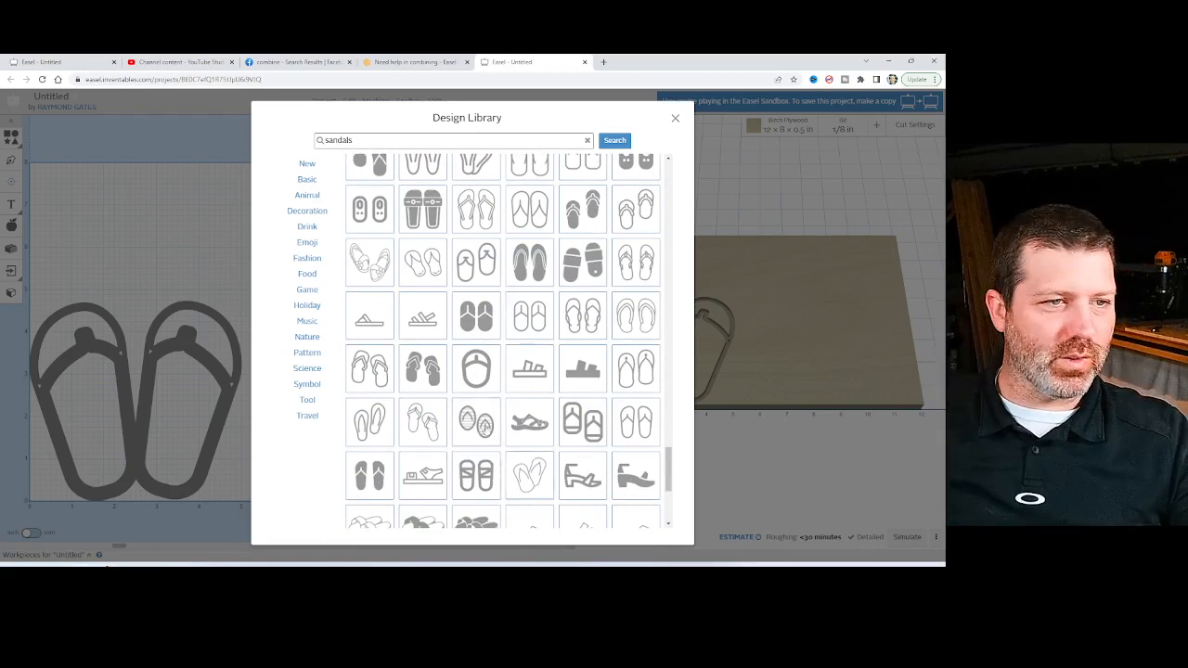
{"action": "left_click", "coordinate": [201, 248]}
{"action": "left_click", "coordinate": [207, 429]}
{"action": "left_click", "coordinate": [307, 328]}
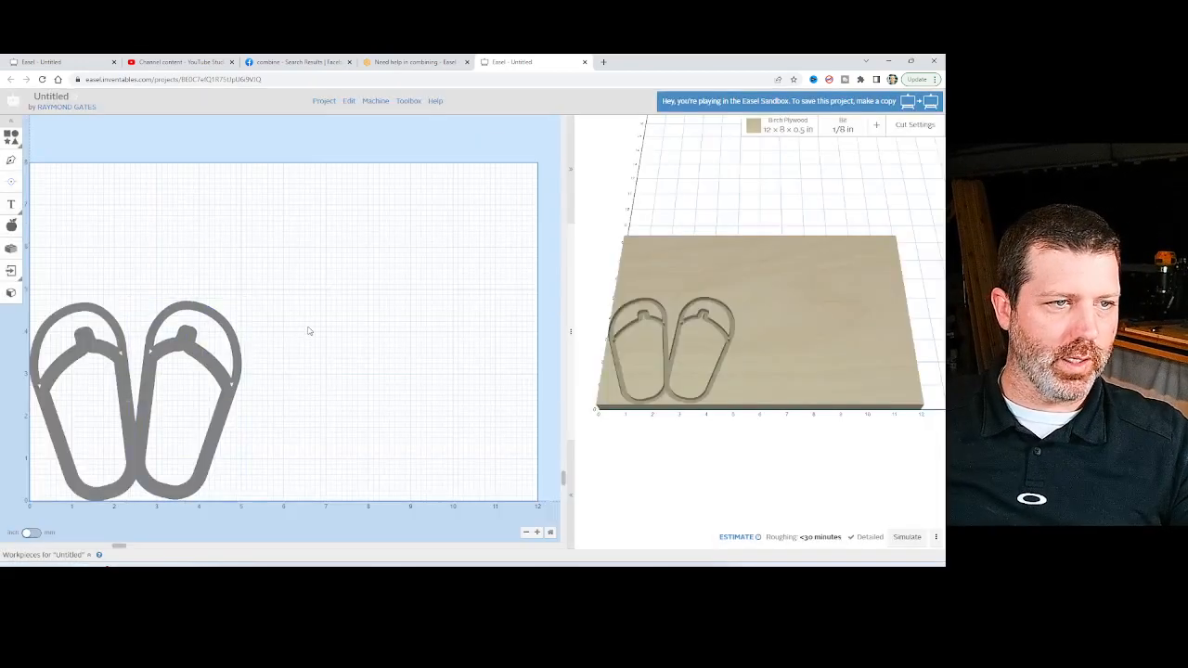
Move the right sandal away from the left one to about X 4 in and set its cut path to clear out a pocket.
{"action": "left_click", "coordinate": [200, 349]}
{"action": "left_click_drag", "start_coordinate": [200, 348], "coordinate": [264, 325]}
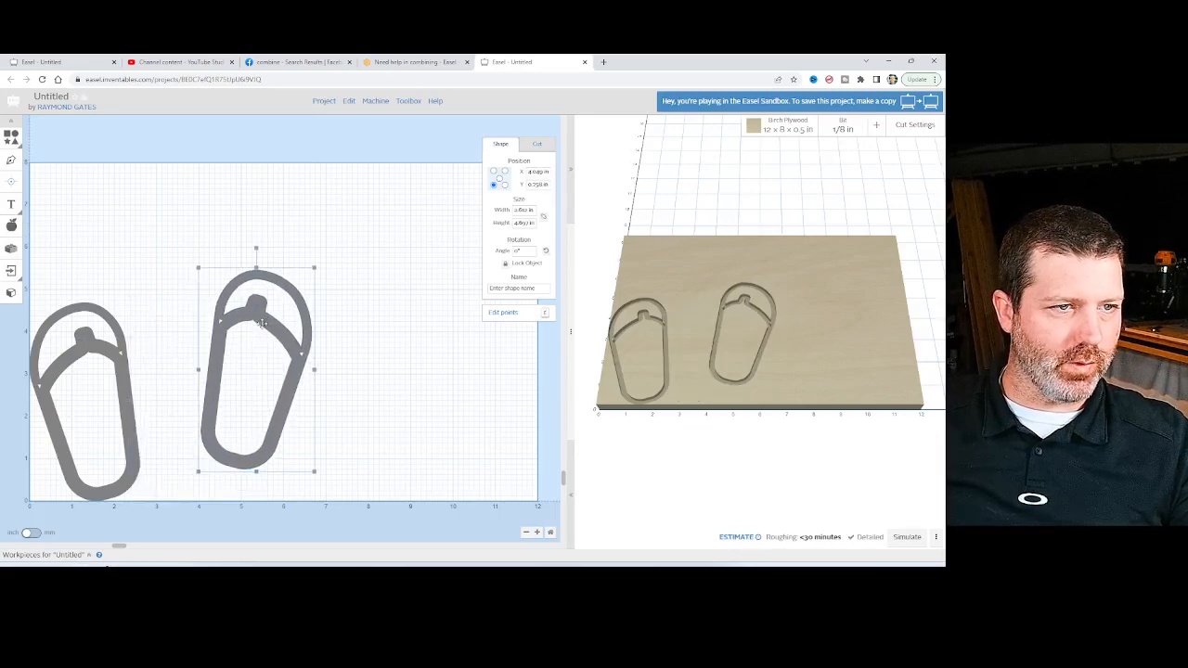
{"action": "scroll", "coordinate": [263, 325], "scroll_direction": "up", "scroll_amount": 3}
{"action": "left_click", "coordinate": [537, 144]}
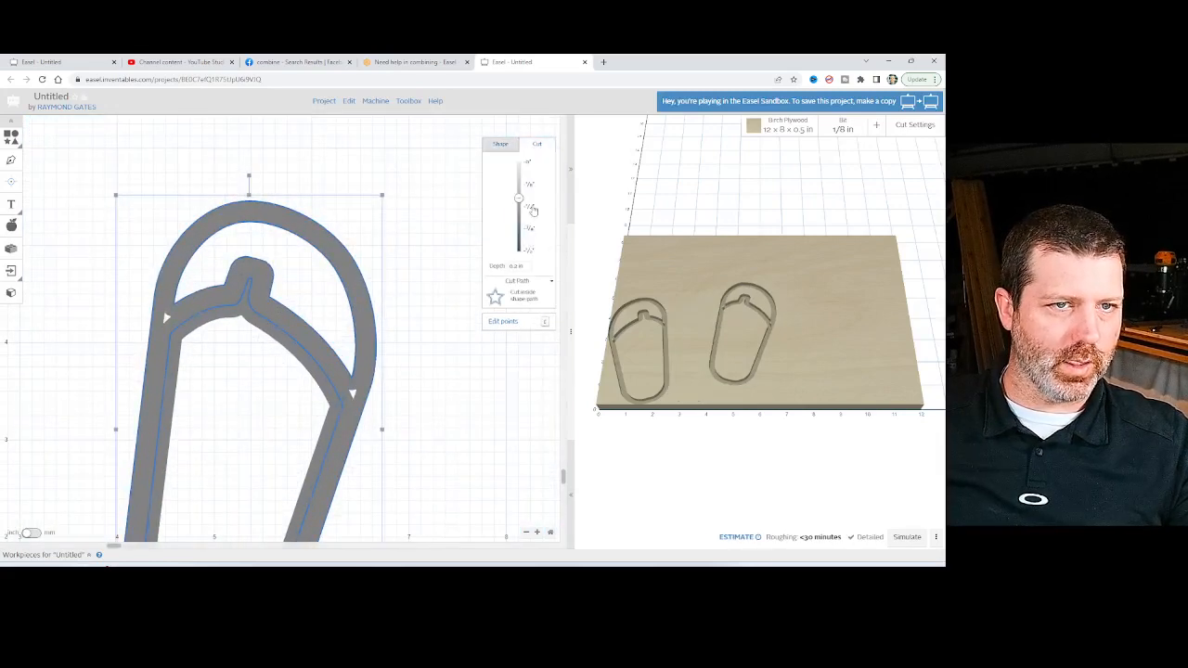
{"action": "left_click", "coordinate": [519, 297]}
{"action": "scroll", "coordinate": [429, 294], "scroll_direction": "down", "scroll_amount": 2}
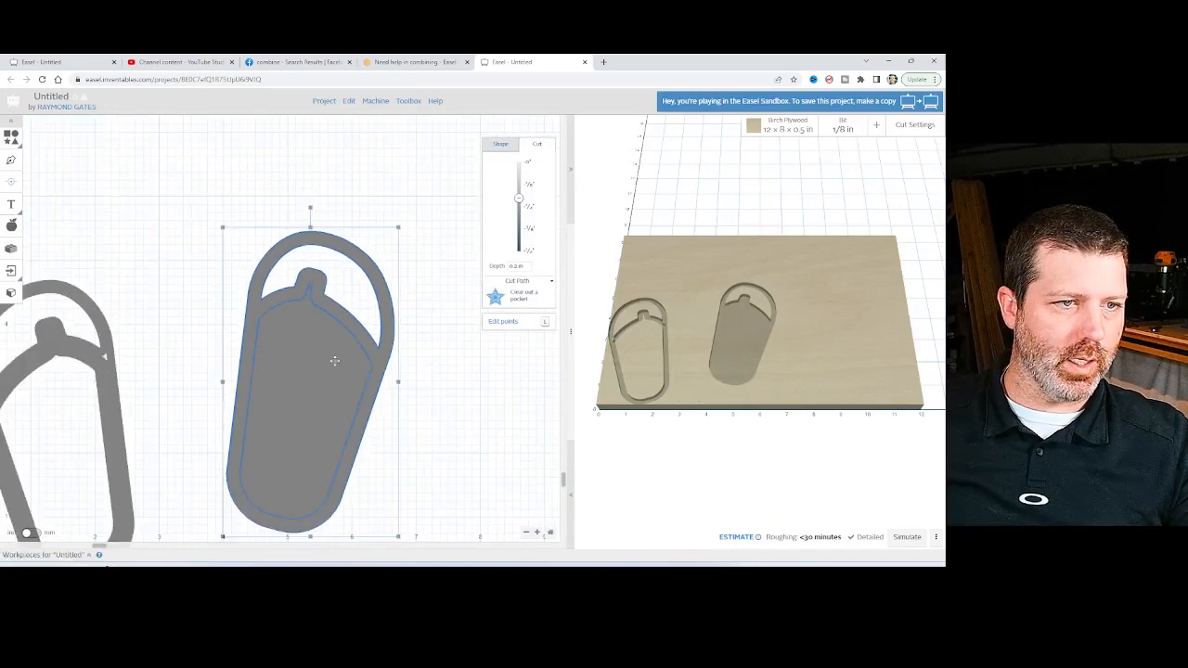
{"action": "left_click", "coordinate": [414, 321]}
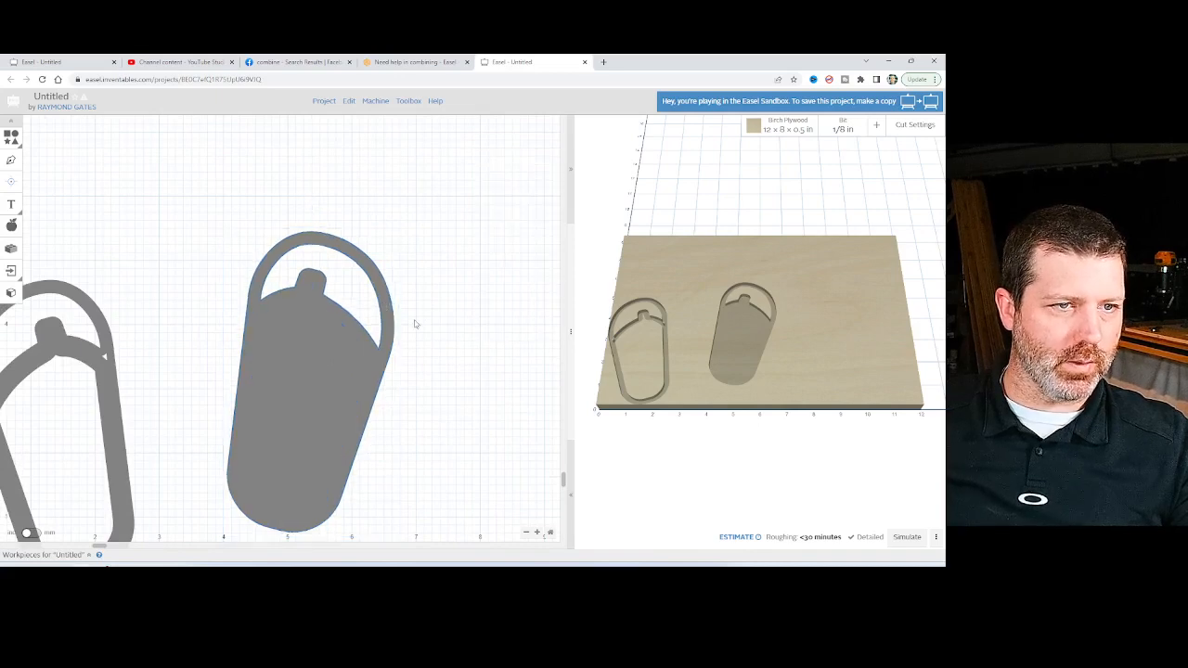
Explode the pocketed right sandal into its component shapes with the Shape Exploder app.
{"action": "left_click", "coordinate": [336, 349]}
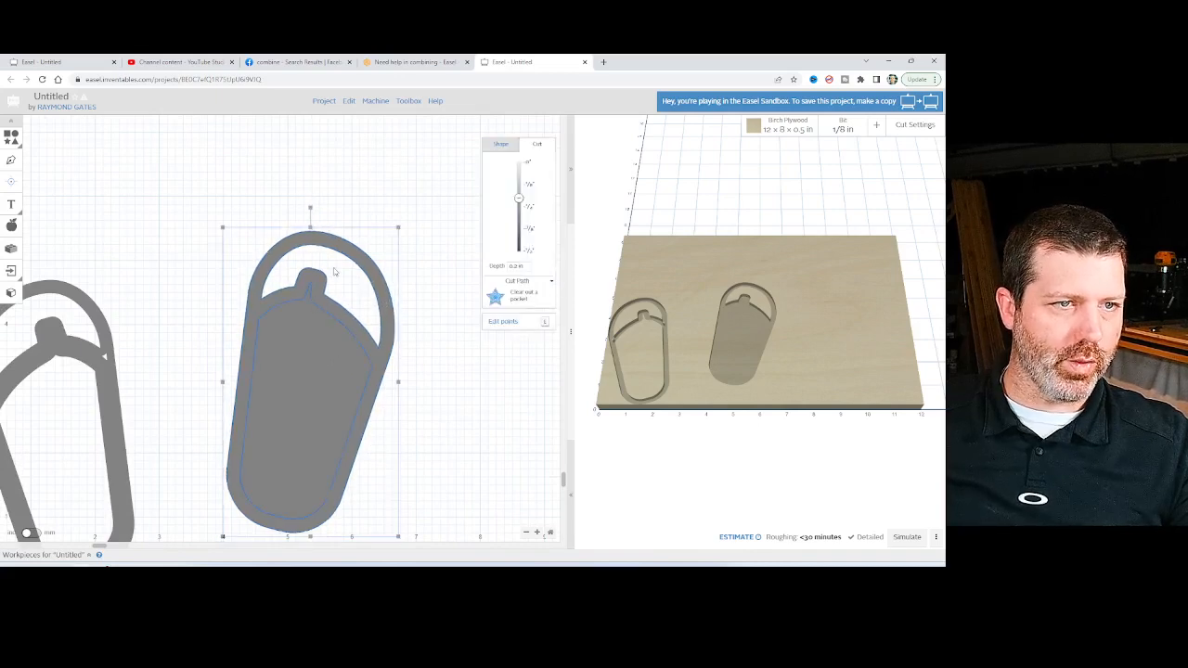
{"action": "scroll", "coordinate": [361, 365], "scroll_direction": "down", "scroll_amount": 2}
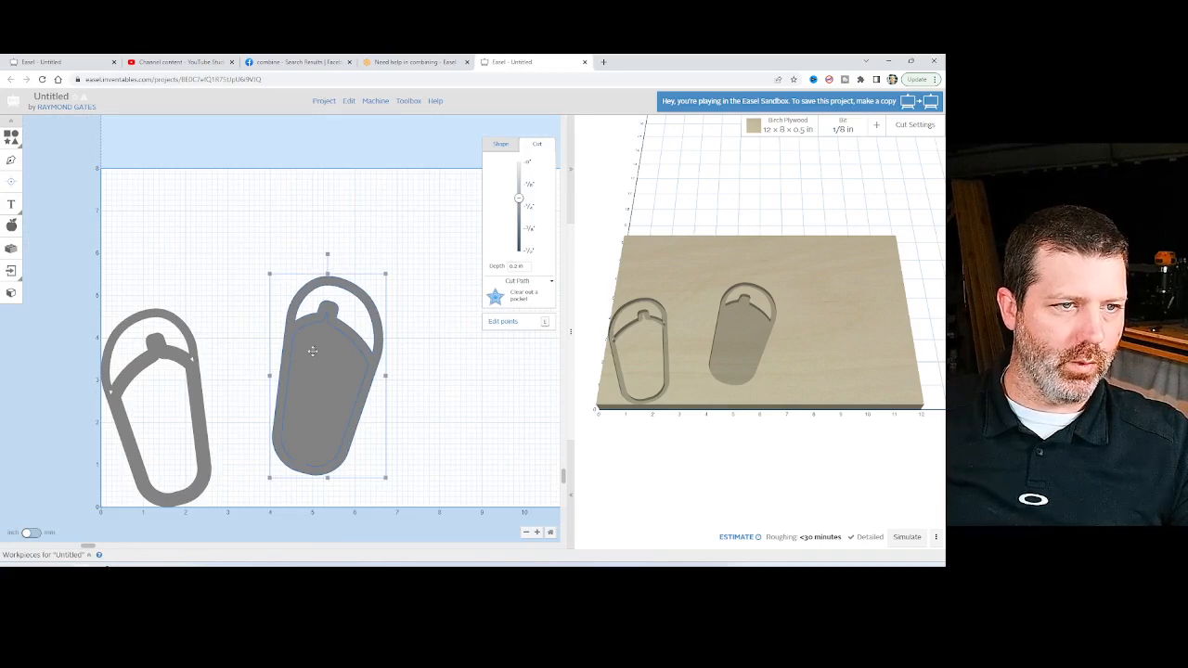
{"action": "left_click", "coordinate": [11, 248]}
{"action": "type", "text": "explo"}
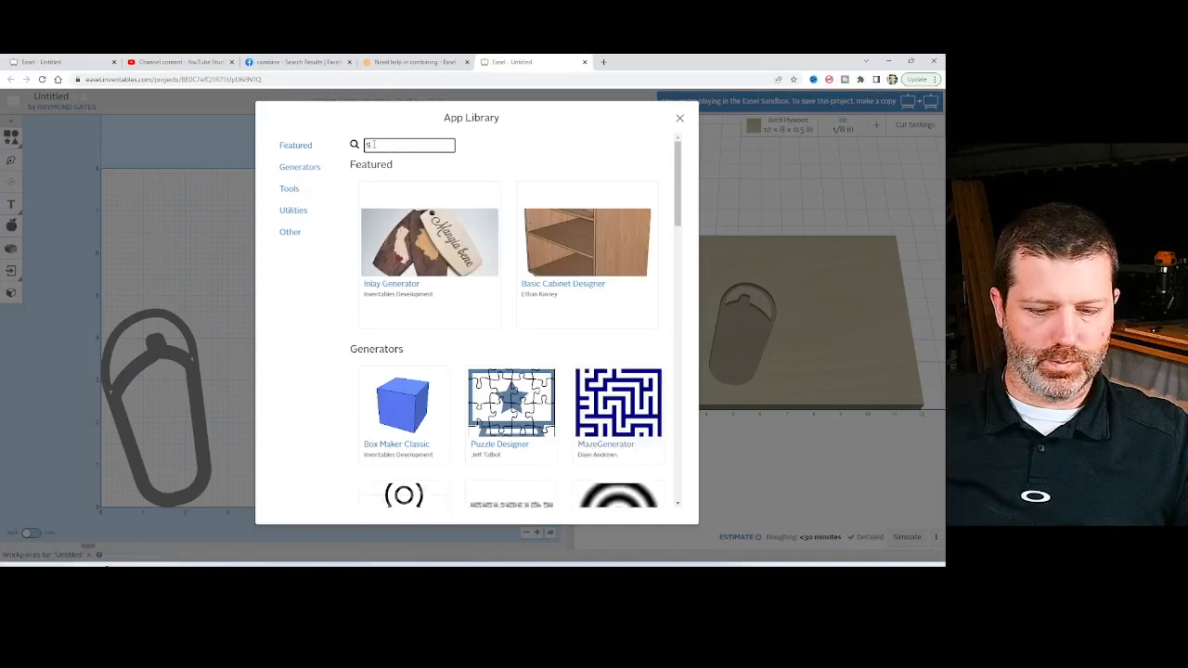
{"action": "scroll", "coordinate": [413, 331], "scroll_direction": "down", "scroll_amount": 5}
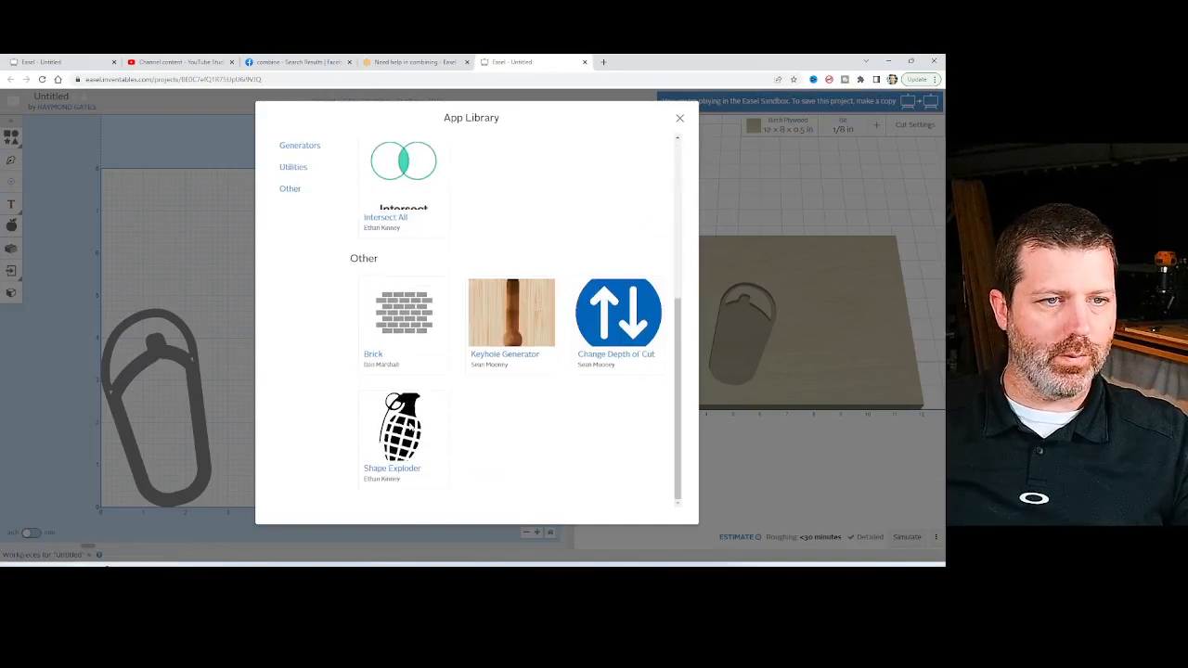
{"action": "left_click", "coordinate": [400, 461]}
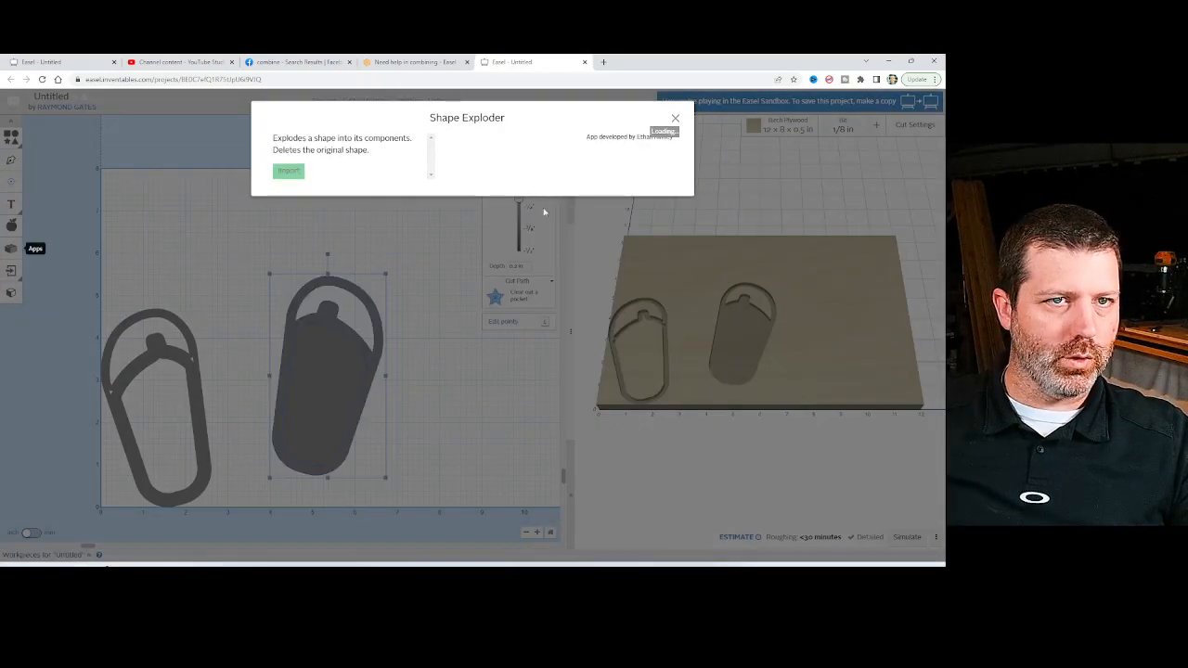
{"action": "left_click", "coordinate": [279, 171]}
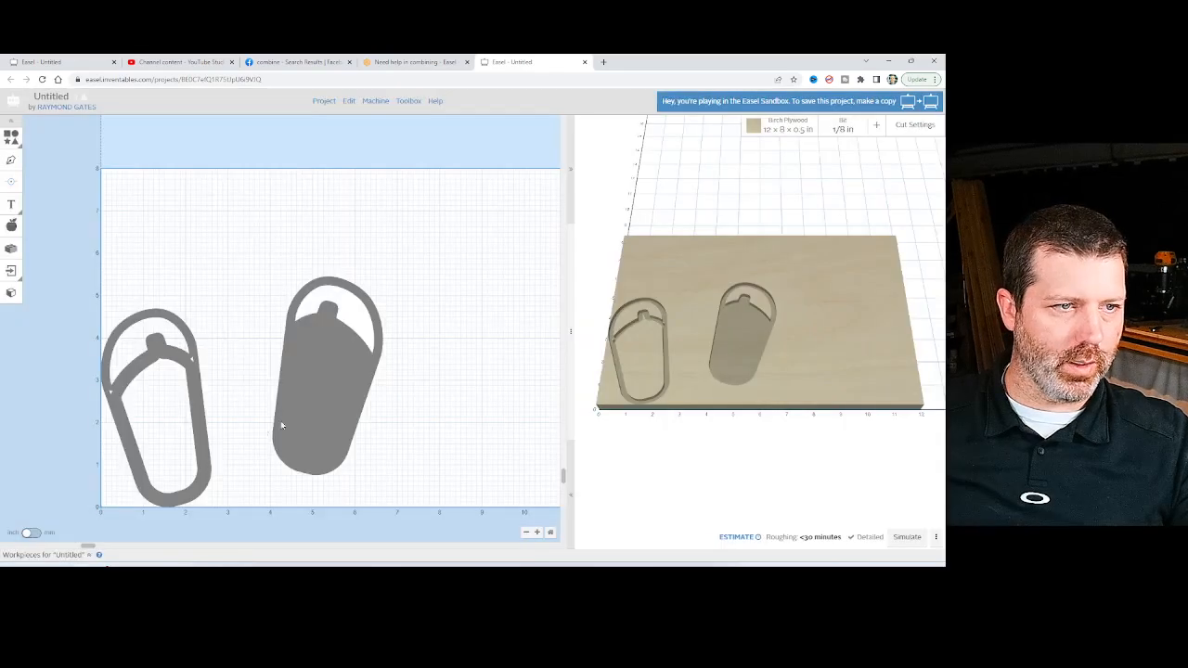
Set the cut depth of the right sandal's inner sole shape to 0 in.
{"action": "left_click", "coordinate": [308, 399]}
{"action": "left_click", "coordinate": [327, 393]}
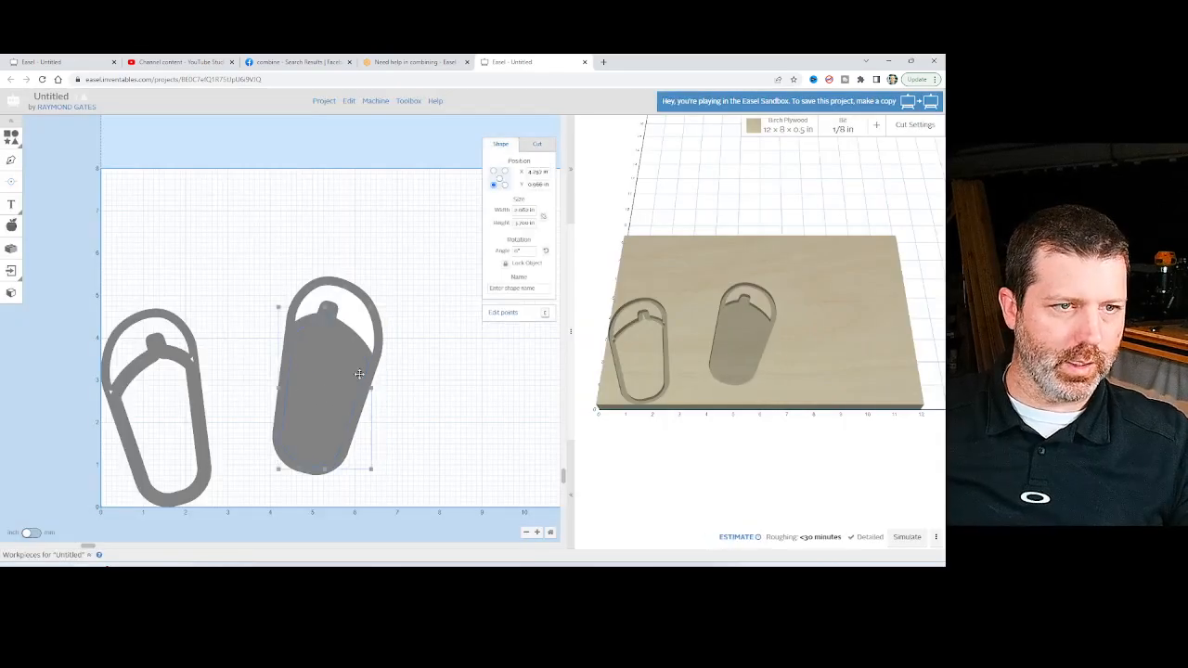
{"action": "left_click", "coordinate": [537, 144]}
{"action": "left_click_drag", "start_coordinate": [525, 192], "coordinate": [525, 162]}
{"action": "left_click", "coordinate": [305, 236]}
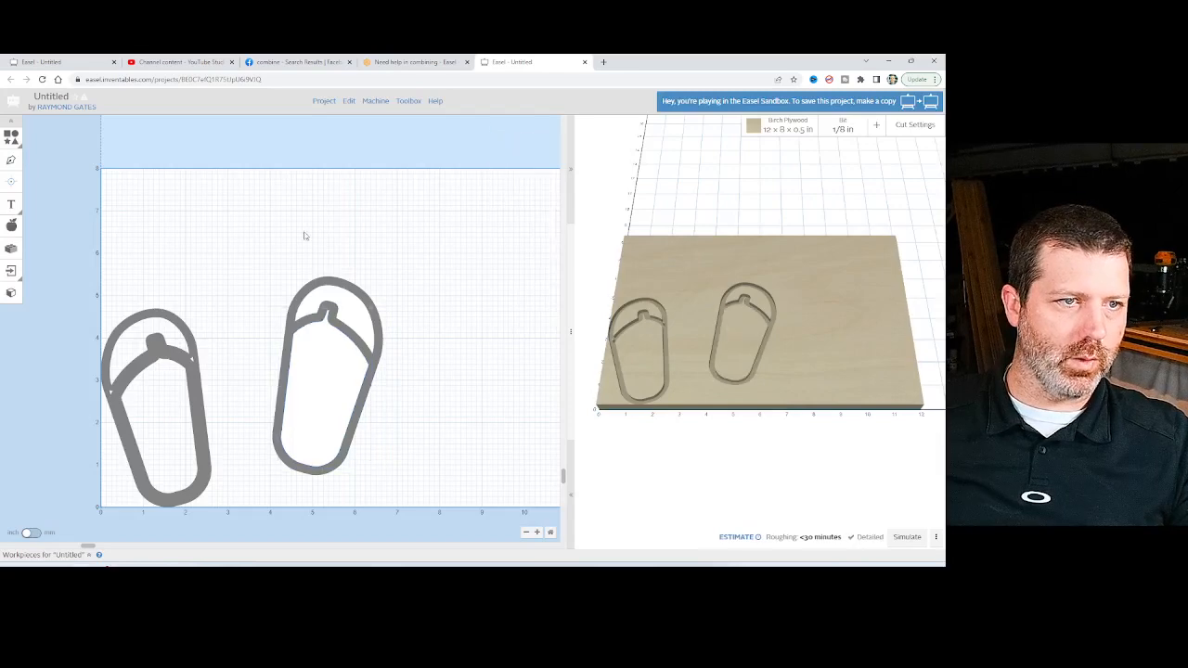
Combine the exploded shapes of the right sandal into a single object and select it.
{"action": "left_click", "coordinate": [341, 379]}
{"action": "right_click", "coordinate": [357, 342]}
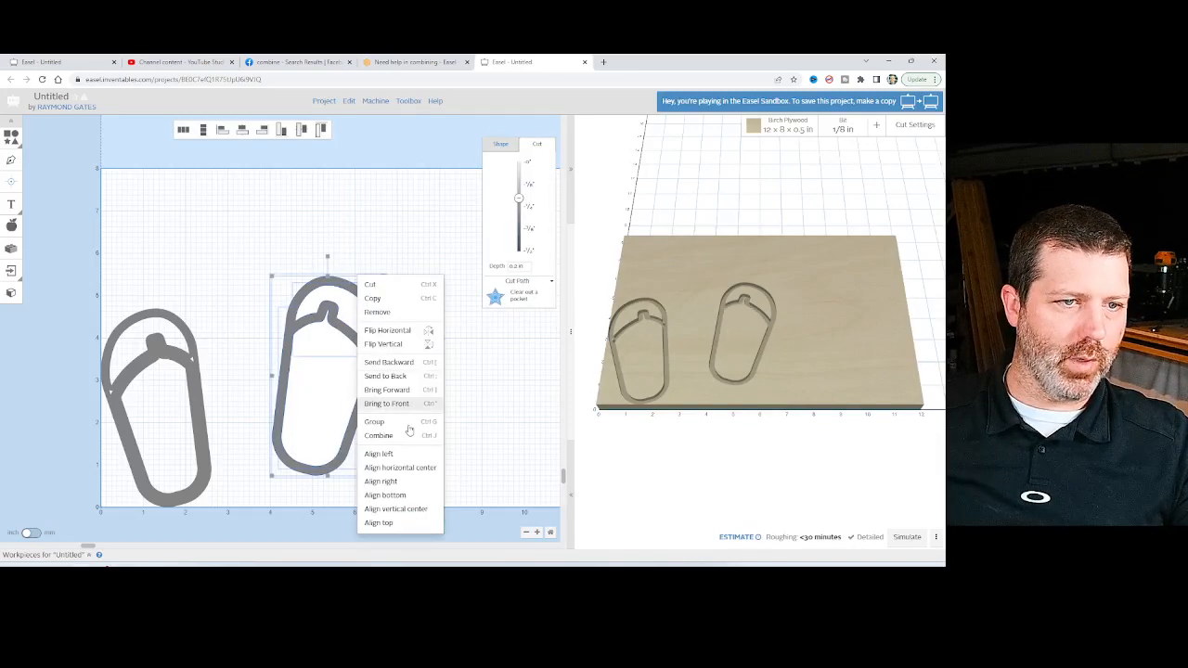
{"action": "left_click", "coordinate": [399, 437]}
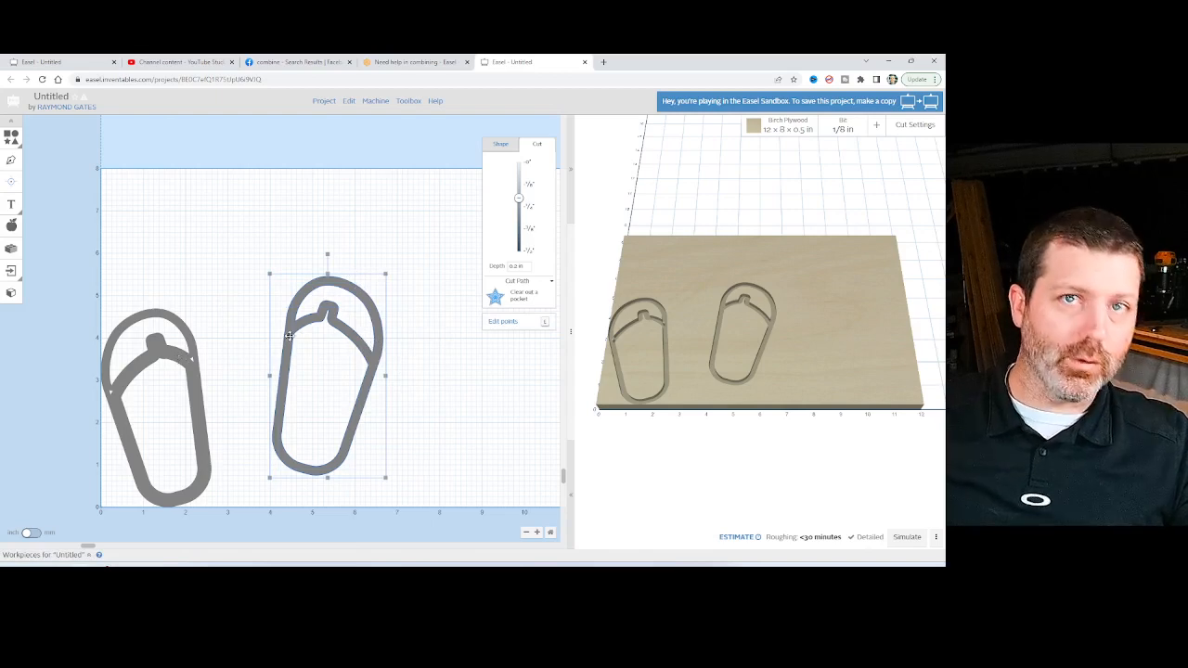
{"action": "left_click", "coordinate": [403, 318]}
{"action": "left_click_drag", "start_coordinate": [404, 290], "coordinate": [256, 425]}
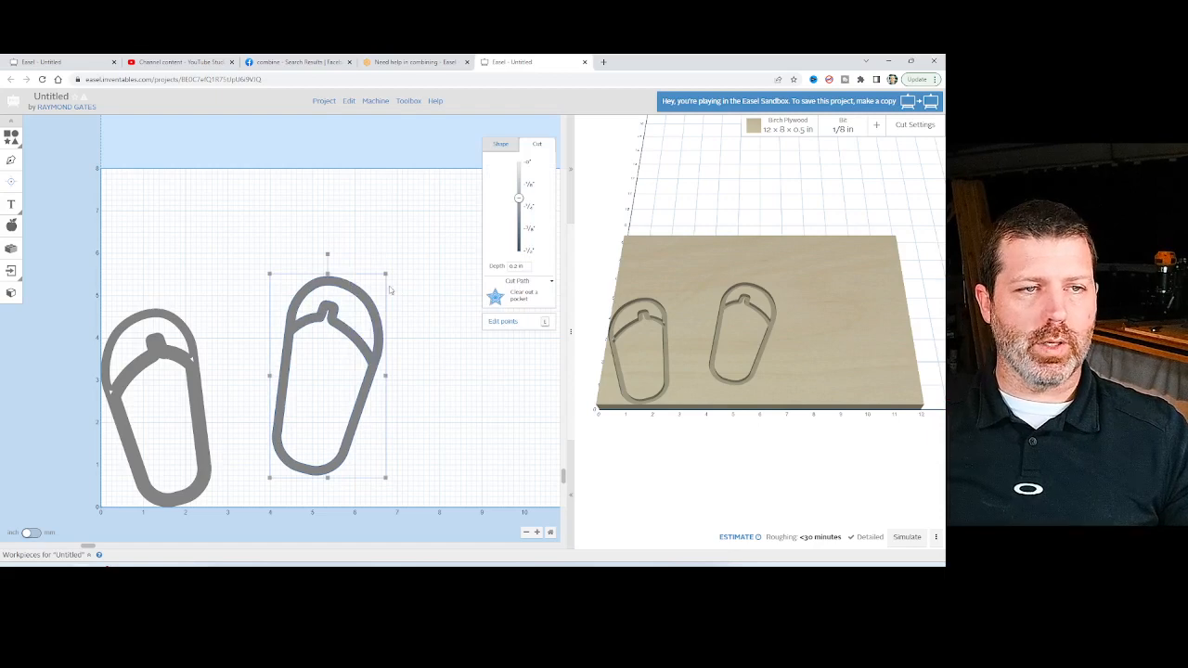
Place a horizontally flipped copy of the combined sandal against its inner side, and delete the old library sandal.
{"action": "key", "text": "ctrl+c"}
{"action": "key", "text": "ctrl+v"}
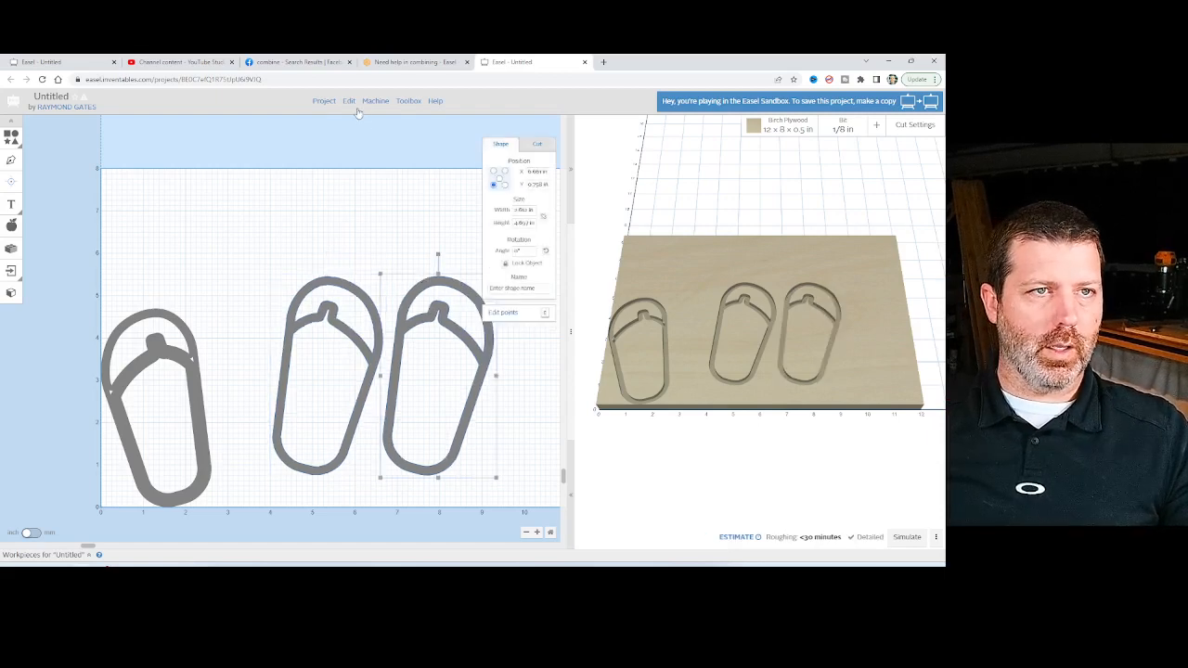
{"action": "left_click", "coordinate": [348, 100]}
{"action": "left_click", "coordinate": [380, 261]}
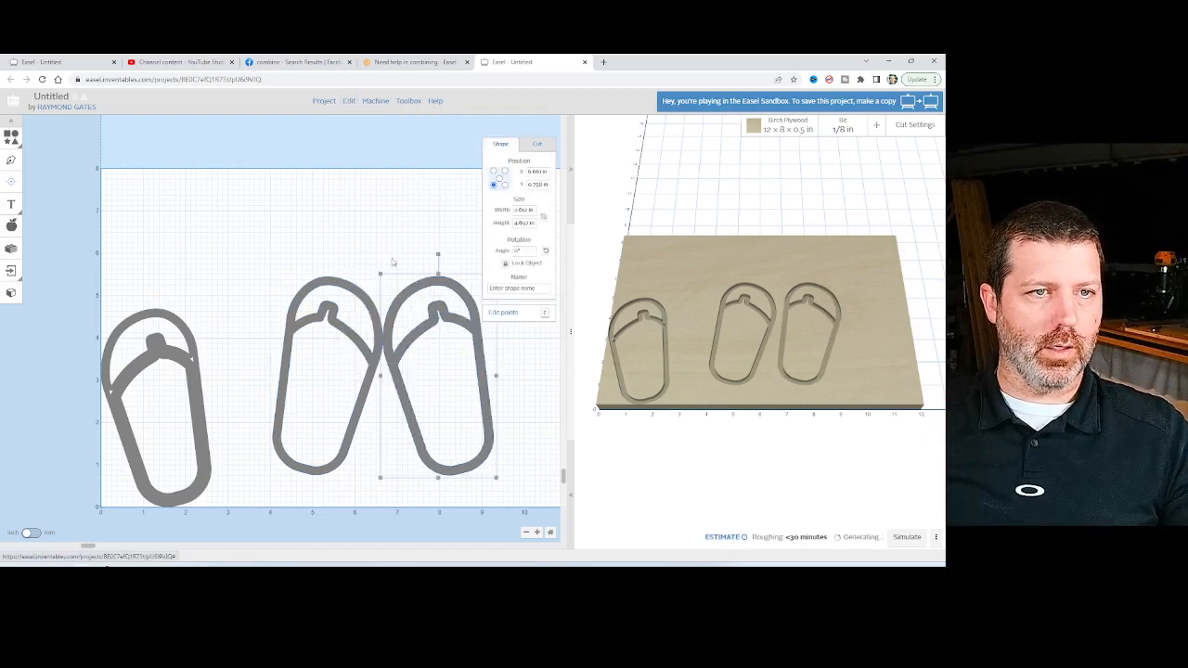
{"action": "left_click_drag", "start_coordinate": [442, 316], "coordinate": [239, 317]}
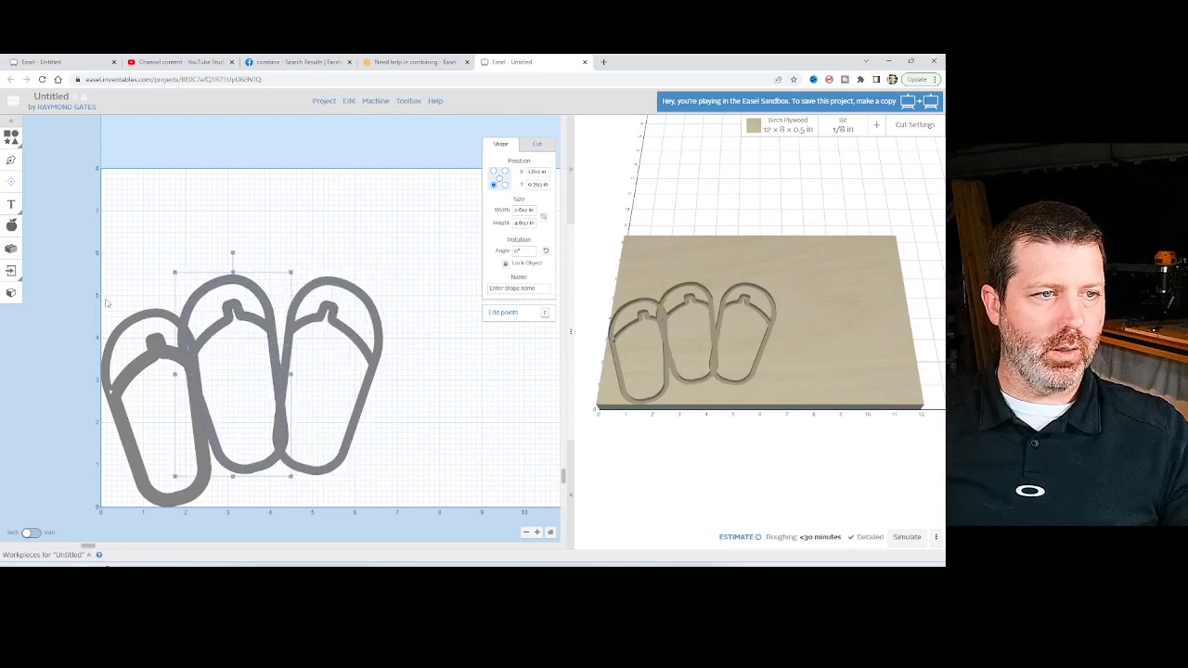
{"action": "left_click", "coordinate": [129, 385]}
{"action": "key", "text": "Delete"}
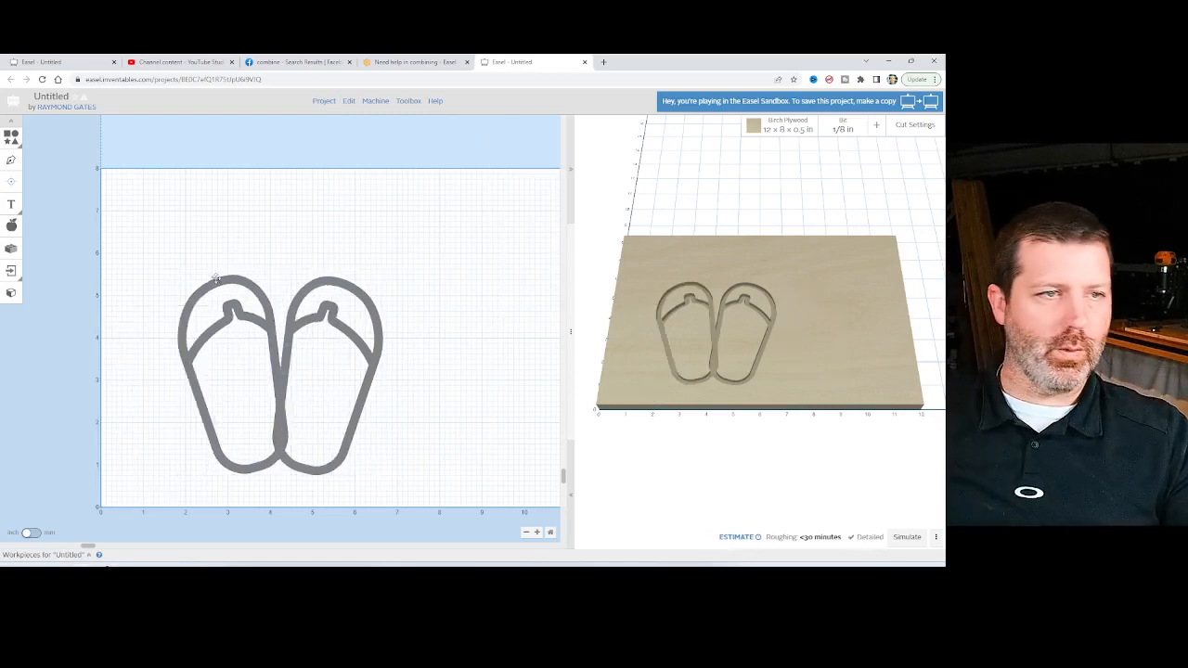
Shift the flipped sandal slightly away from the other one to reduce their overlap at the heels.
{"action": "left_click_drag", "start_coordinate": [215, 260], "coordinate": [379, 389]}
{"action": "left_click", "coordinate": [278, 202]}
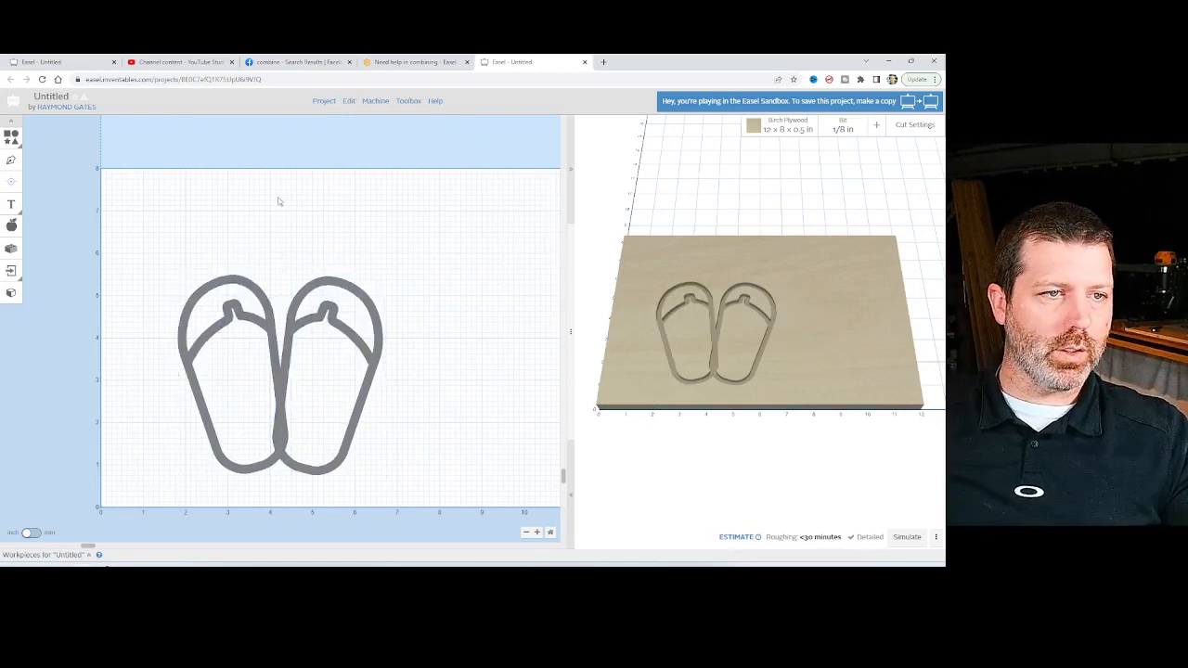
{"action": "left_click_drag", "start_coordinate": [261, 323], "coordinate": [257, 323]}
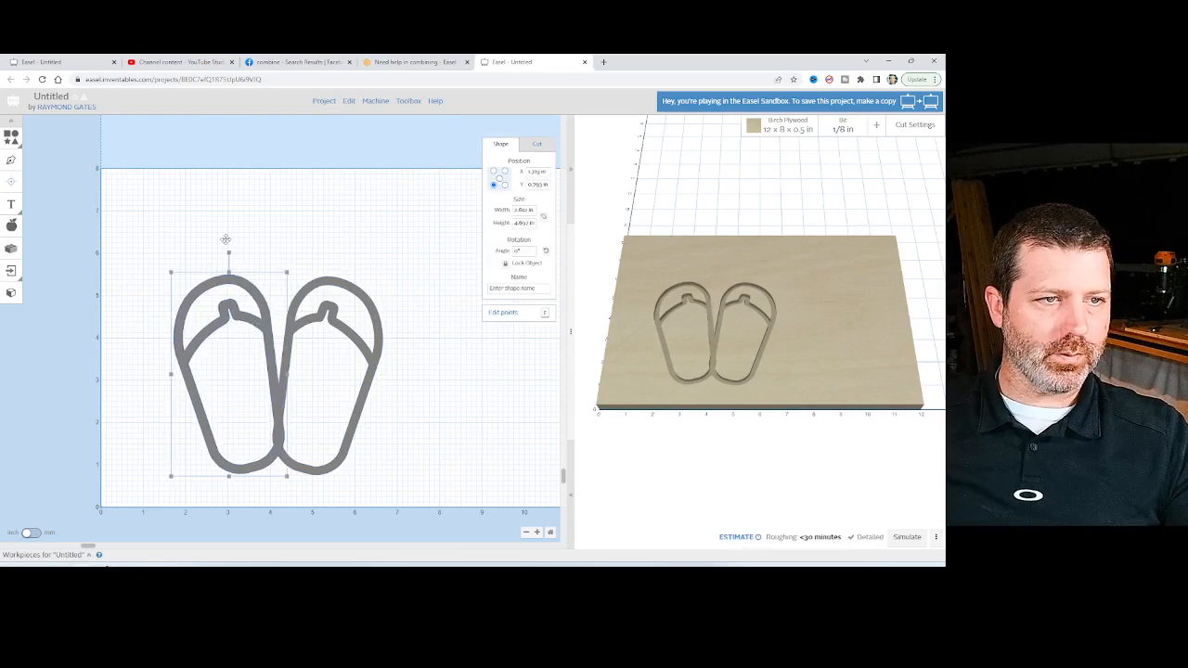
Align the two sandals with each other on their horizontal and vertical centers.
{"action": "left_click_drag", "start_coordinate": [197, 197], "coordinate": [448, 448]}
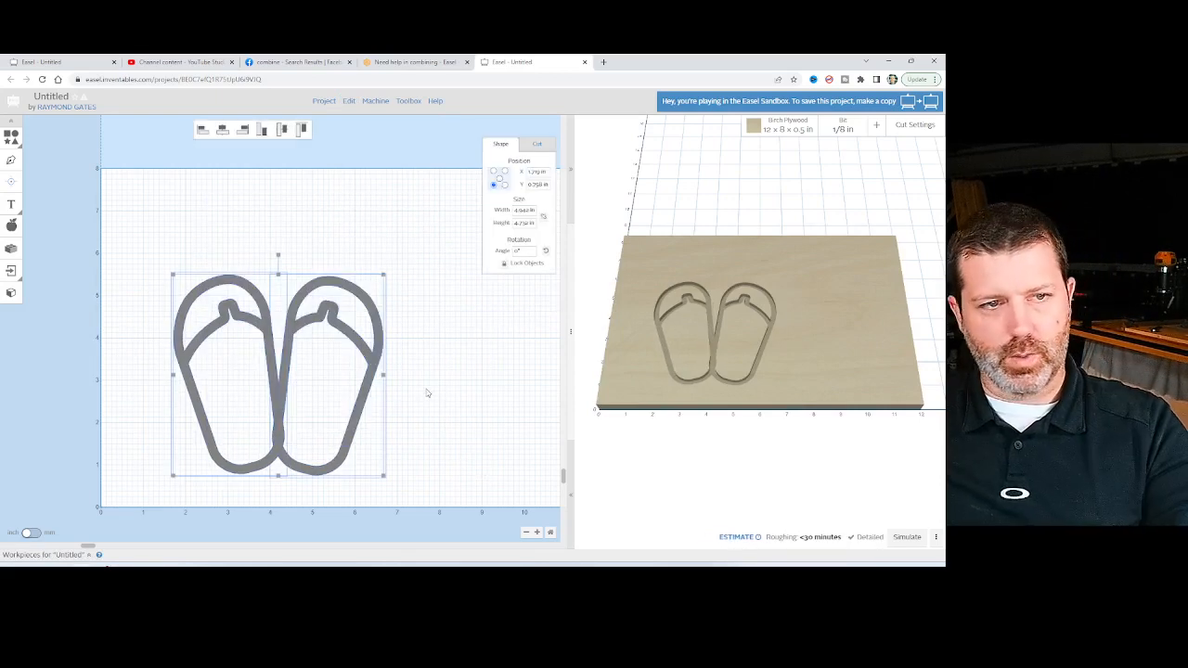
{"action": "right_click", "coordinate": [380, 276]}
{"action": "left_click", "coordinate": [320, 243]}
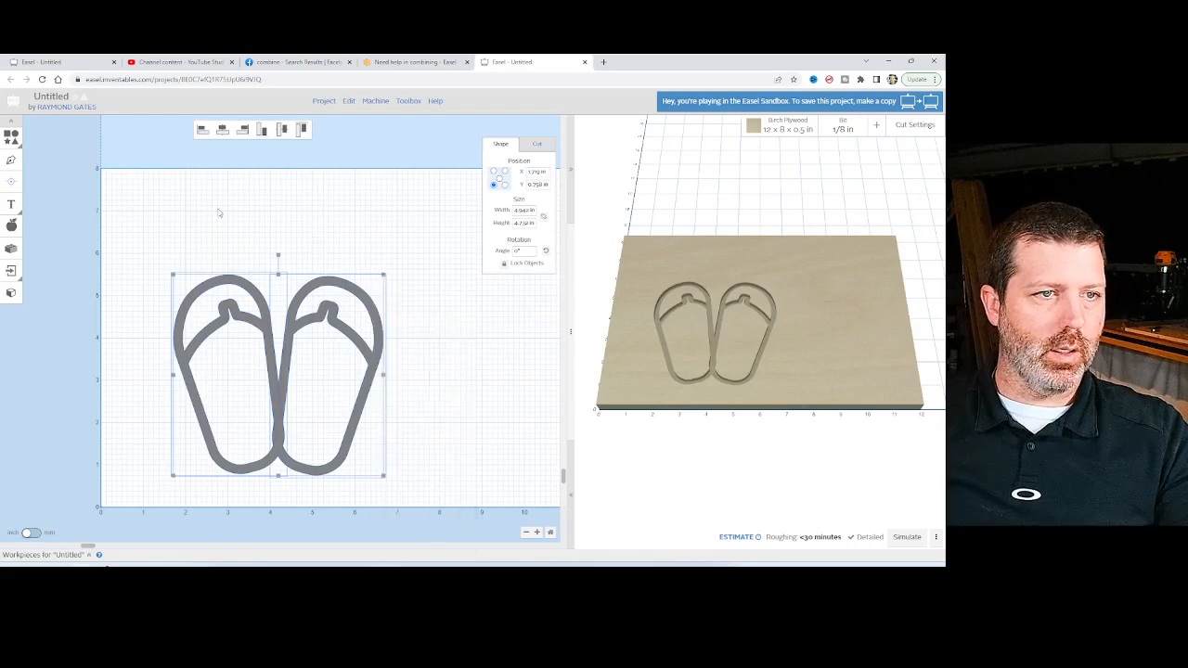
{"action": "left_click", "coordinate": [244, 129]}
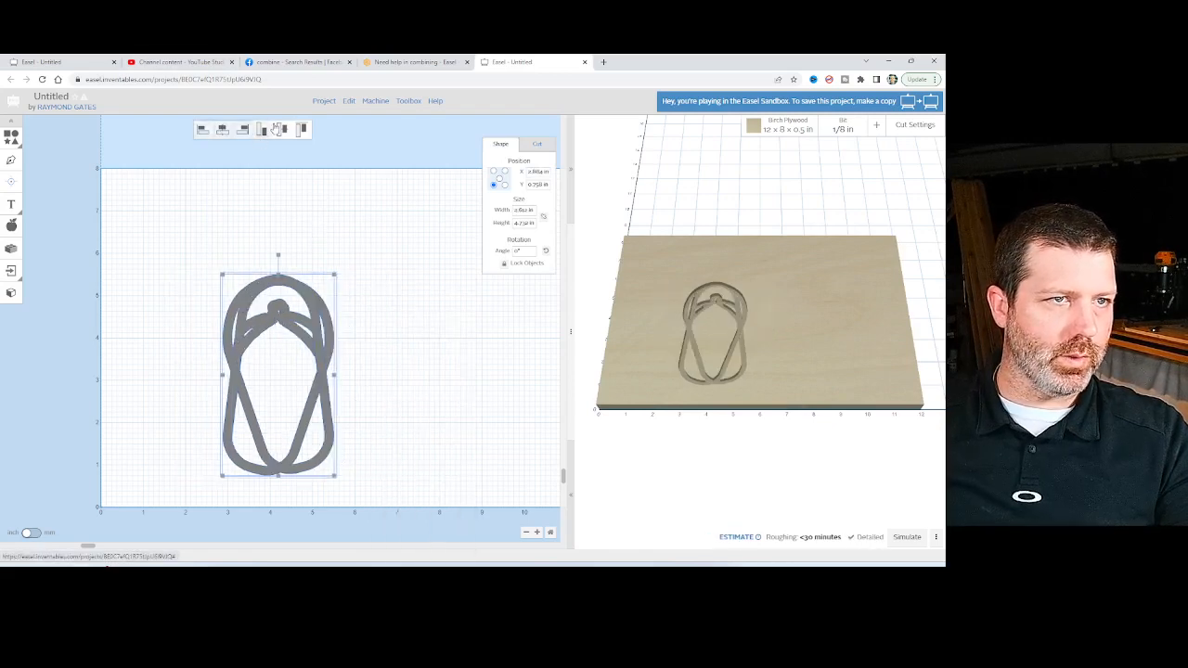
{"action": "left_click", "coordinate": [282, 129]}
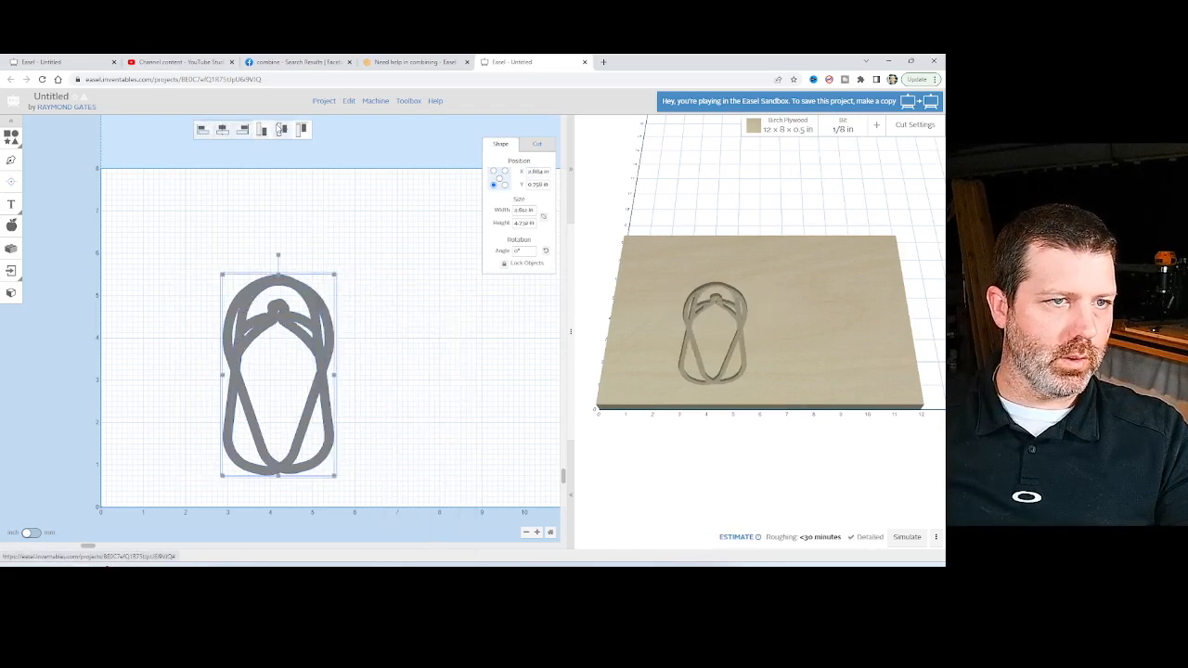
{"action": "left_click", "coordinate": [202, 130]}
{"action": "left_click", "coordinate": [263, 131]}
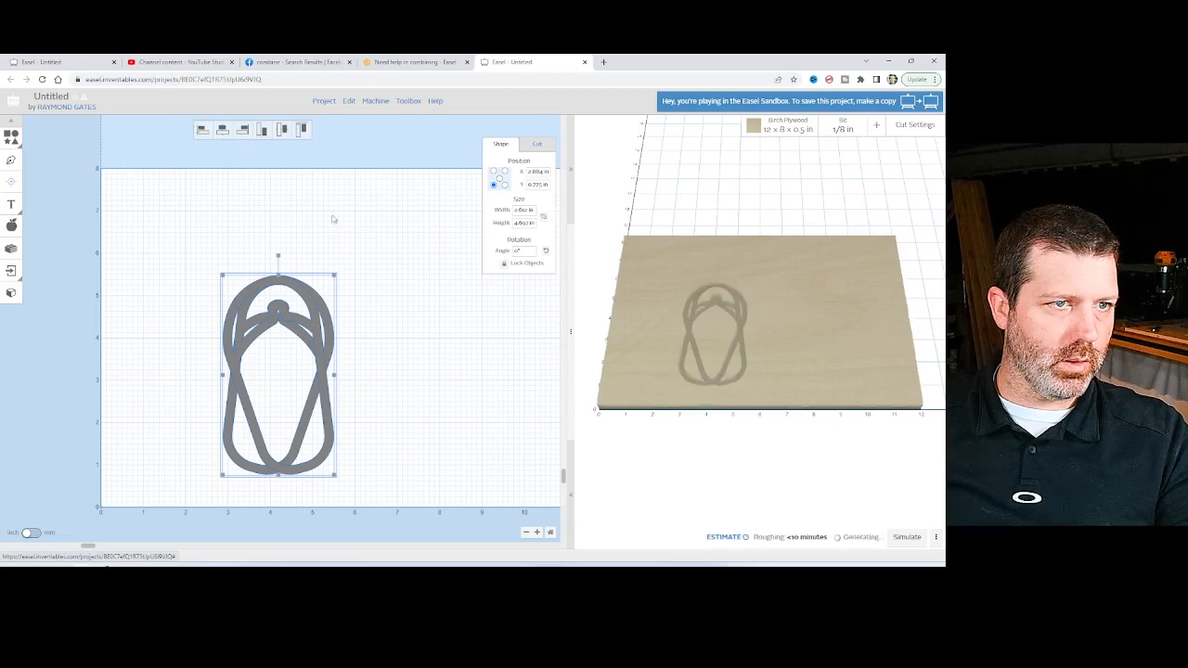
Move the flipped sandal straight left to about X 0.6 in, with its inner edge overlapping the other sandal's.
{"action": "left_click", "coordinate": [333, 219]}
{"action": "left_click", "coordinate": [288, 337]}
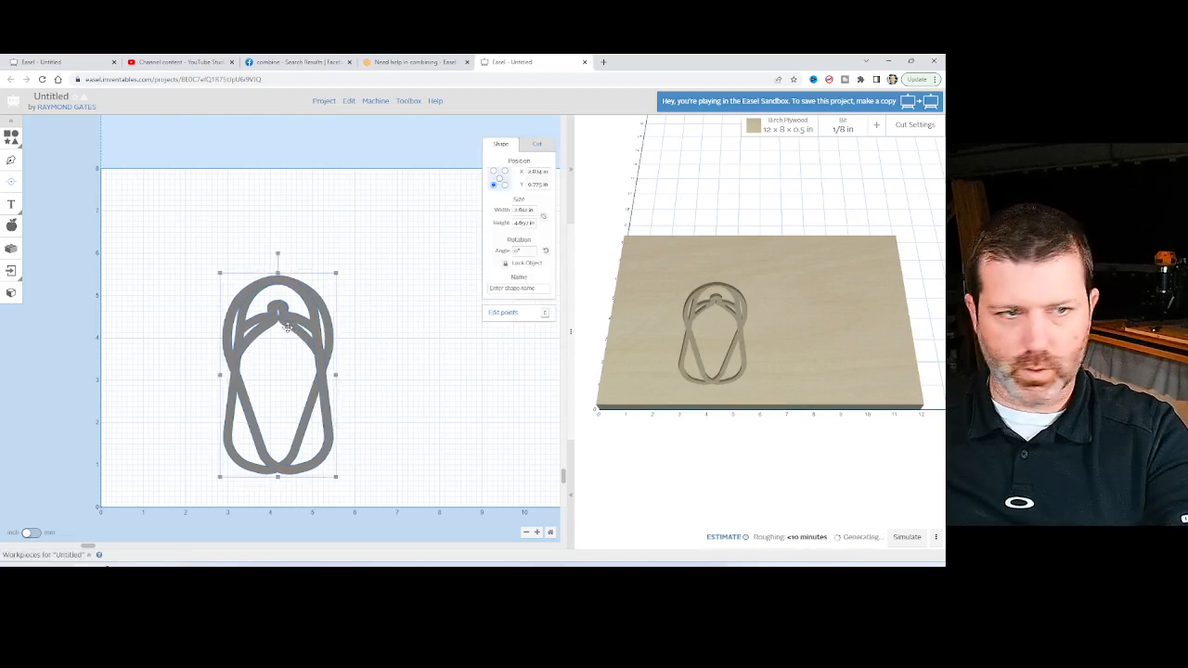
{"action": "key", "text": "Left"}
{"action": "key", "text": "Left"}
{"action": "key", "text": "Left"}
{"action": "key", "text": "Left"}
{"action": "key", "text": "Left"}
{"action": "key", "text": "Left"}
{"action": "key", "text": "Left"}
{"action": "key", "text": "Left"}
{"action": "key", "text": "Left"}
{"action": "key", "text": "Left"}
{"action": "key", "text": "Left"}
{"action": "key", "text": "Left"}
{"action": "key", "text": "Left"}
{"action": "key", "text": "Left"}
{"action": "key", "text": "Left"}
{"action": "key", "text": "Left"}
{"action": "key", "text": "Left"}
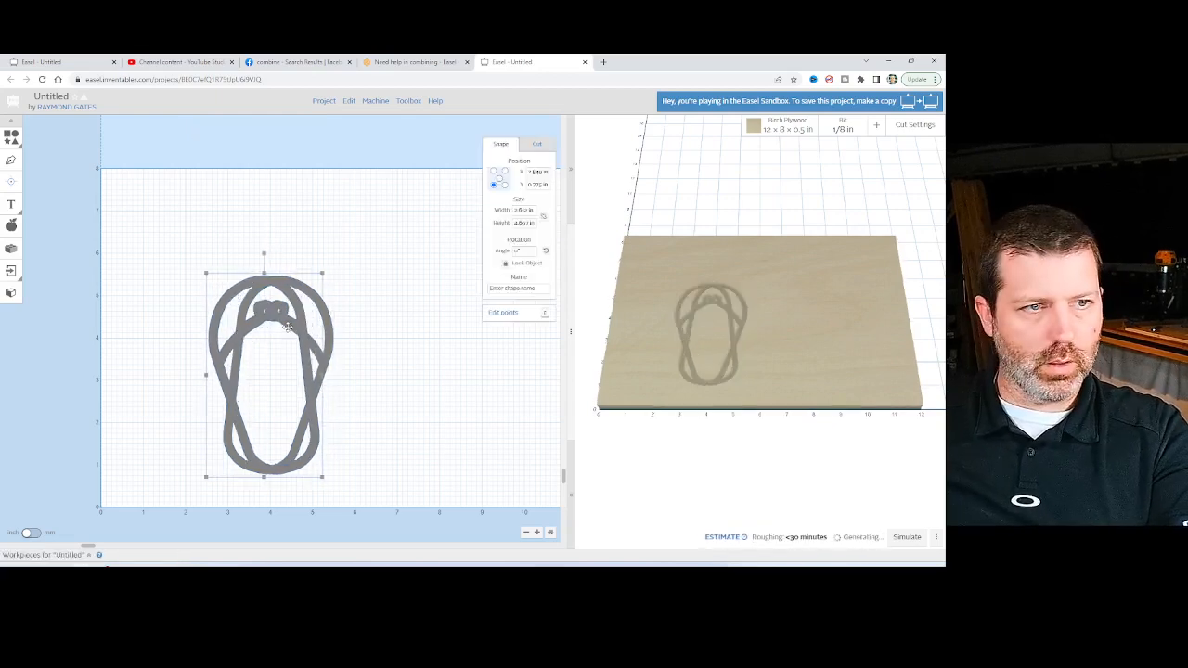
{"action": "key", "text": "Left"}
{"action": "key", "text": "Left"}
{"action": "key", "text": "Left"}
{"action": "key", "text": "Left"}
{"action": "key", "text": "Left"}
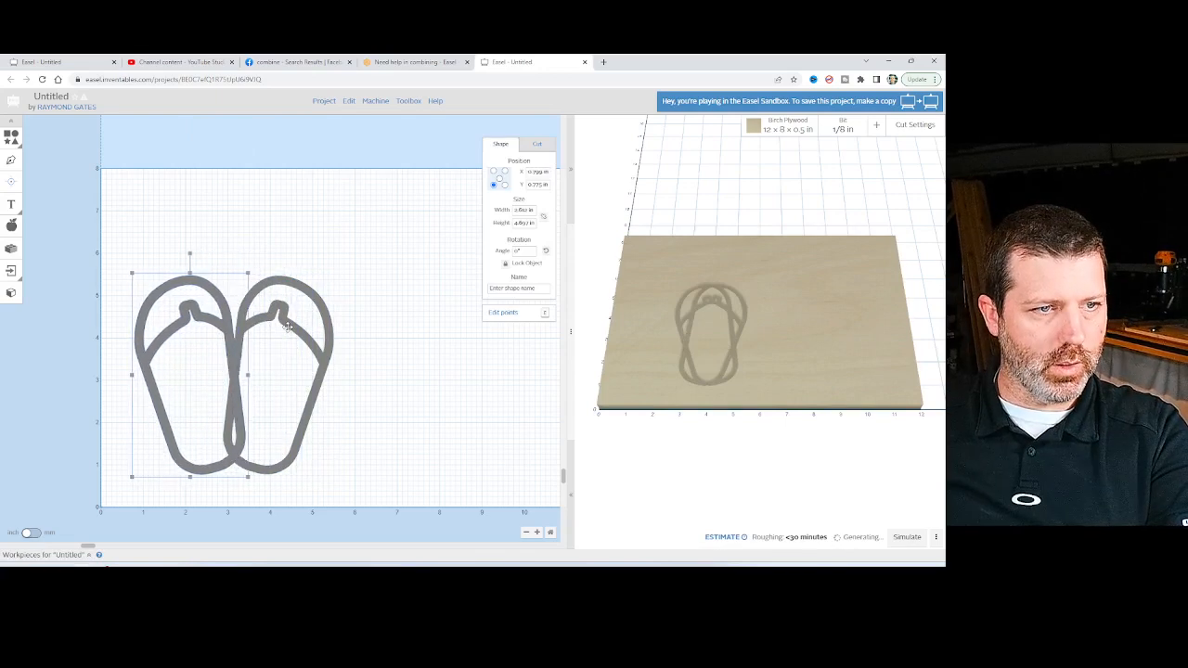
Combine the two side-by-side sandals into one object.
{"action": "left_click", "coordinate": [250, 205]}
{"action": "left_click_drag", "start_coordinate": [181, 188], "coordinate": [426, 504]}
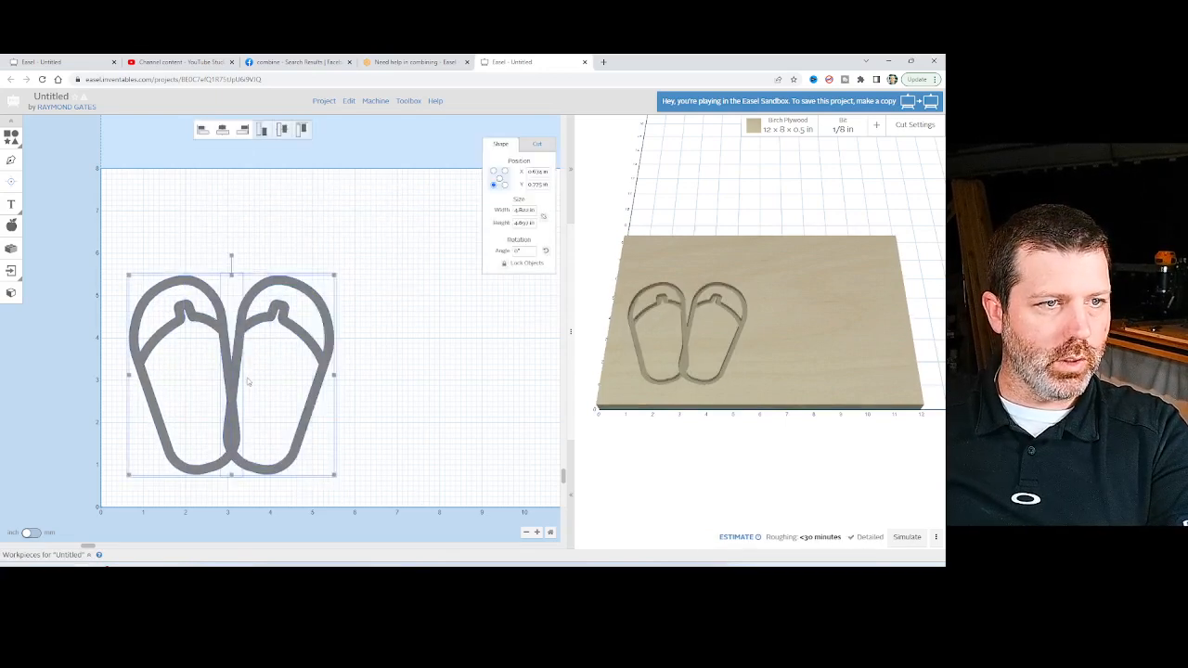
{"action": "right_click", "coordinate": [242, 313]}
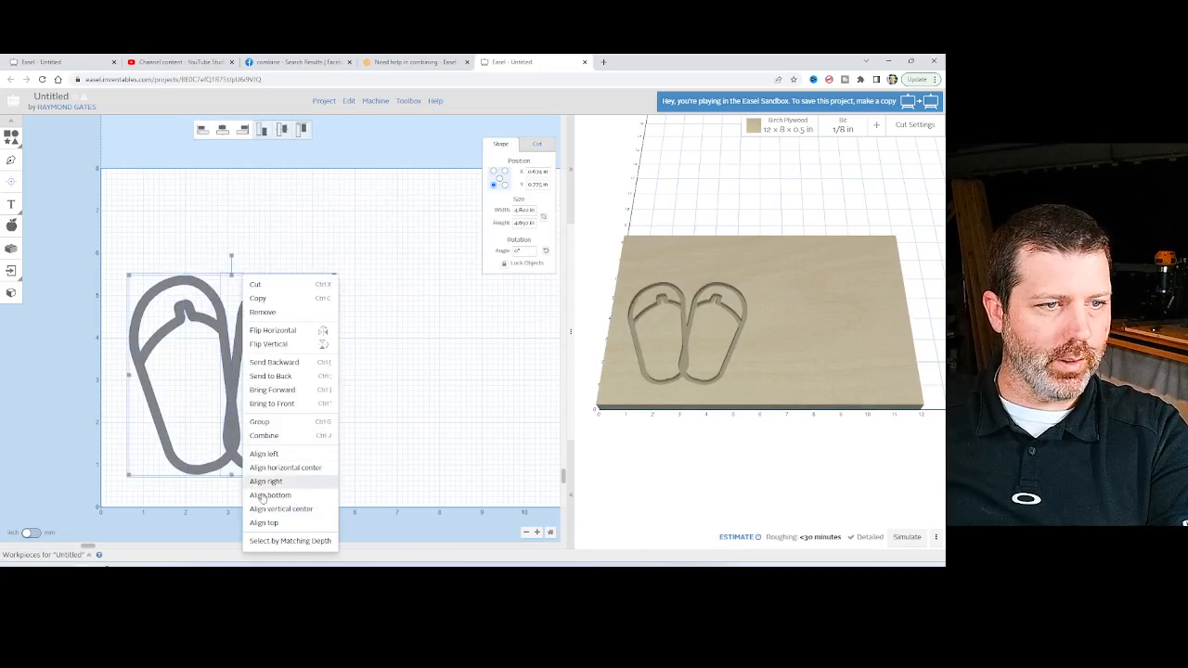
{"action": "left_click", "coordinate": [270, 437]}
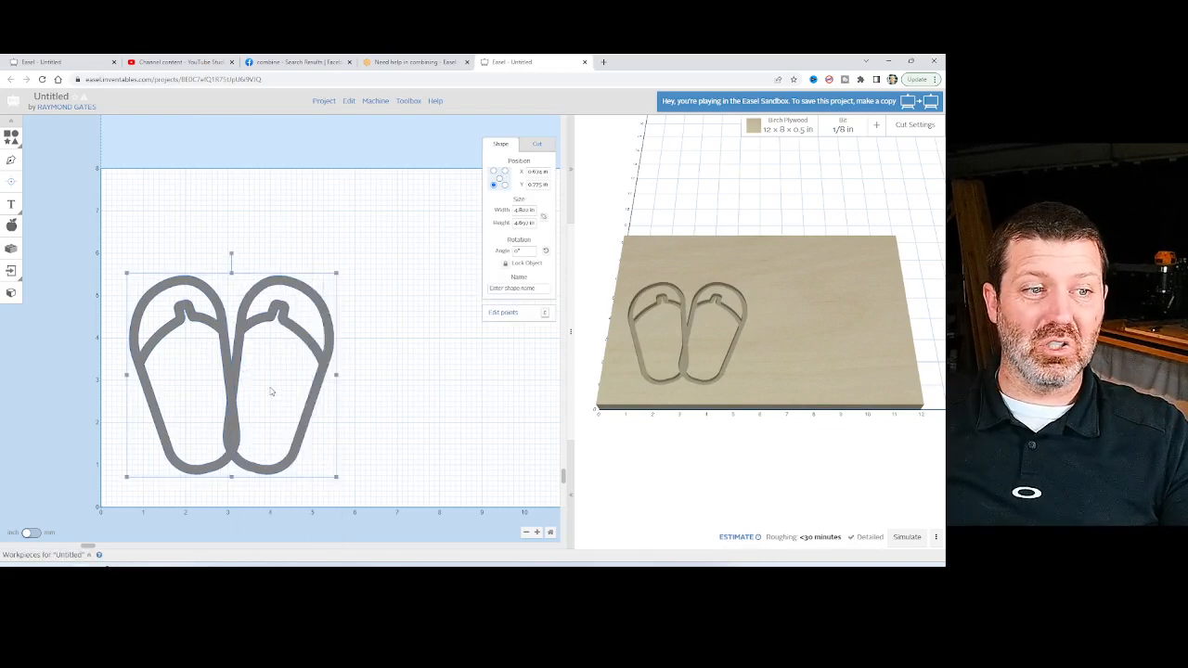
{"action": "left_click", "coordinate": [291, 238]}
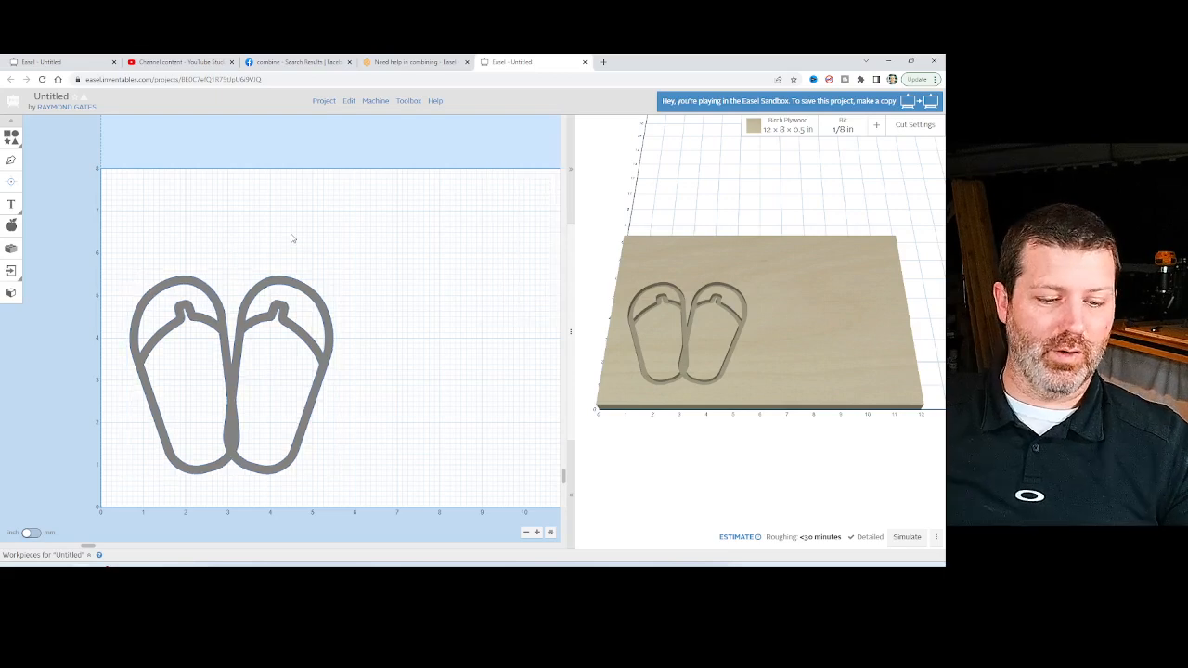
Shift the left sandal right to about X 0.8 in to increase the overlap, and combine both sandals into one object.
{"action": "left_click", "coordinate": [230, 373]}
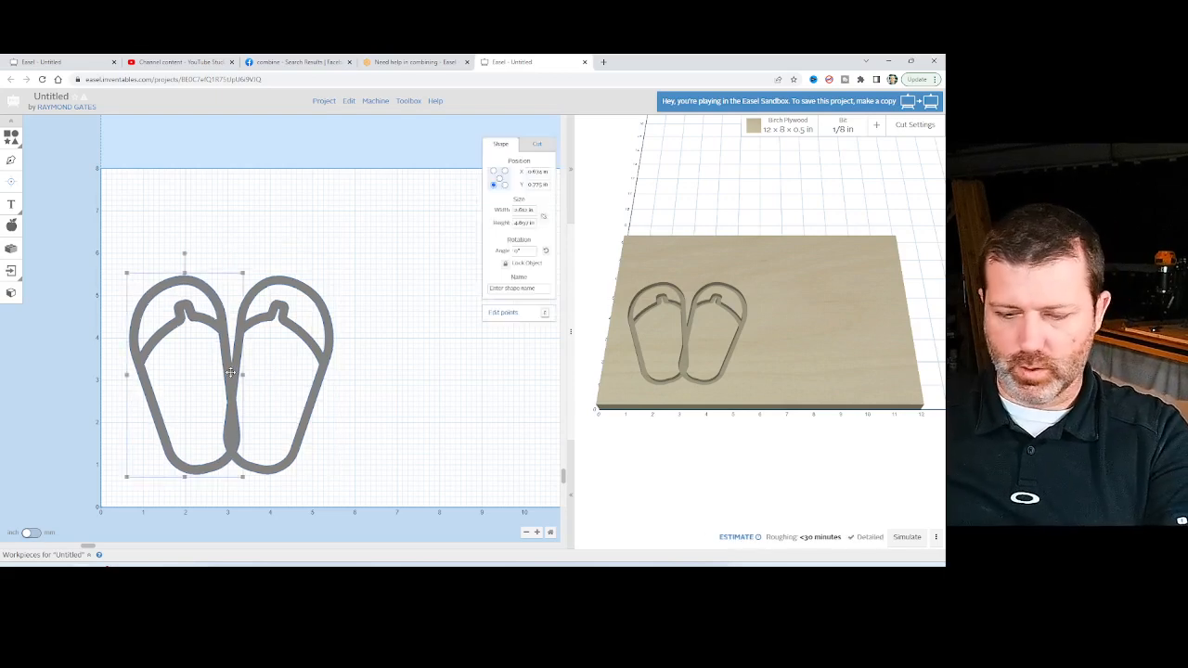
{"action": "key", "text": "Right"}
{"action": "key", "text": "Right"}
{"action": "key", "text": "Right"}
{"action": "key", "text": "Right"}
{"action": "key", "text": "Right"}
{"action": "key", "text": "Left"}
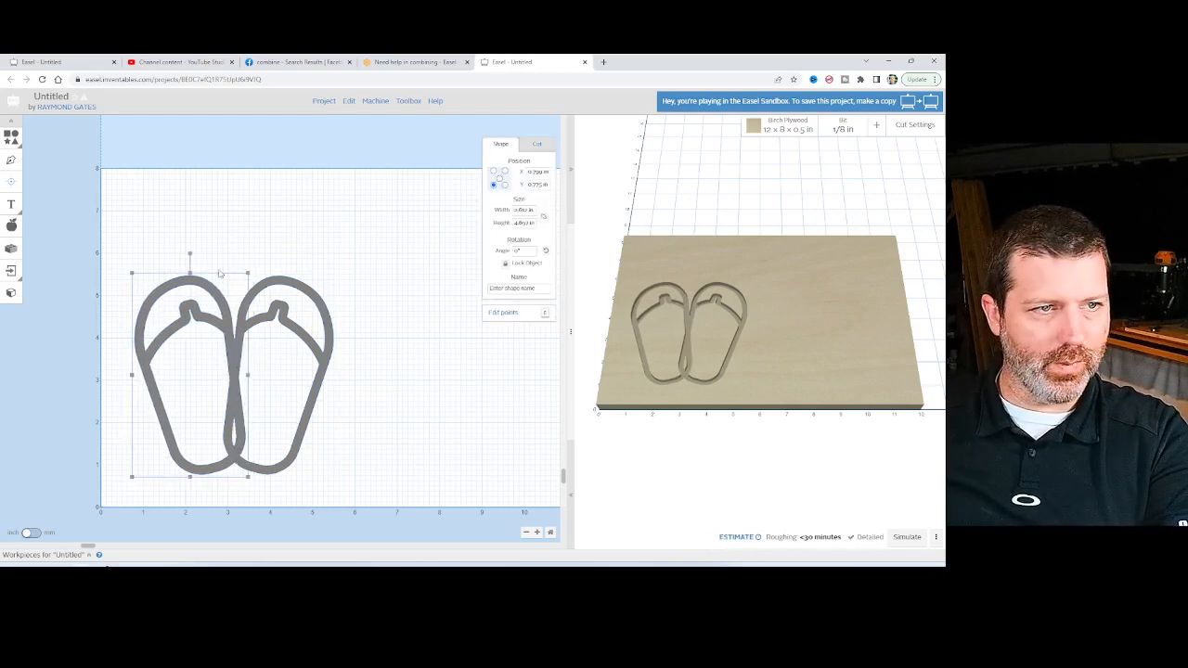
{"action": "left_click_drag", "start_coordinate": [207, 225], "coordinate": [393, 531]}
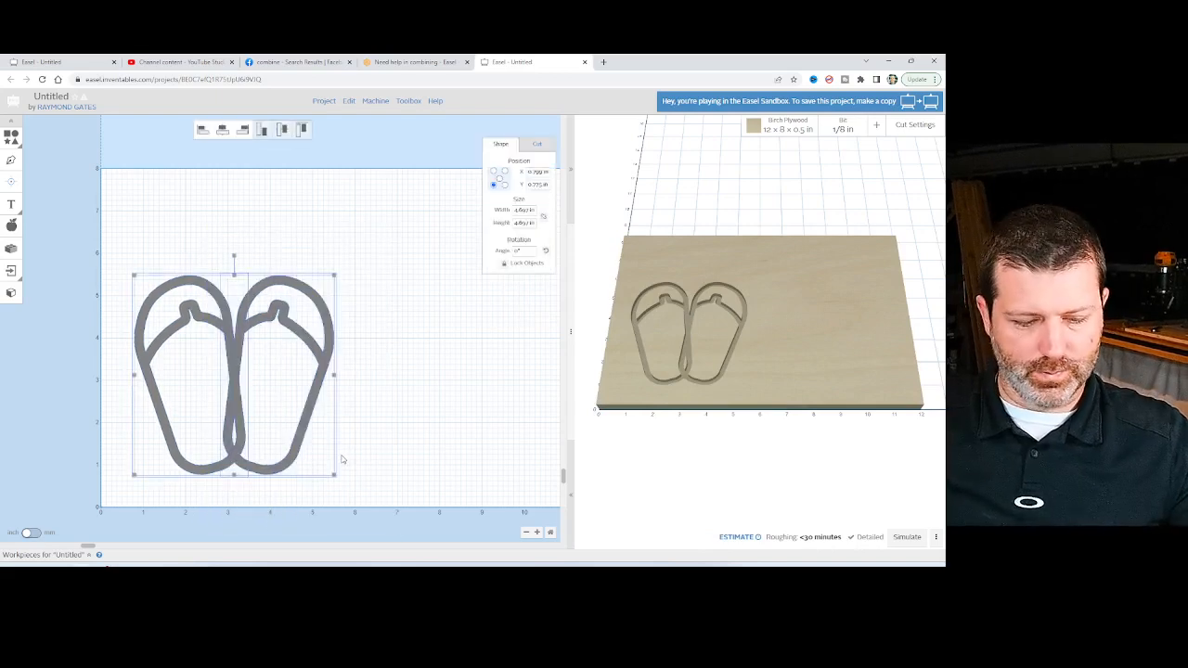
{"action": "key", "text": "ctrl+e"}
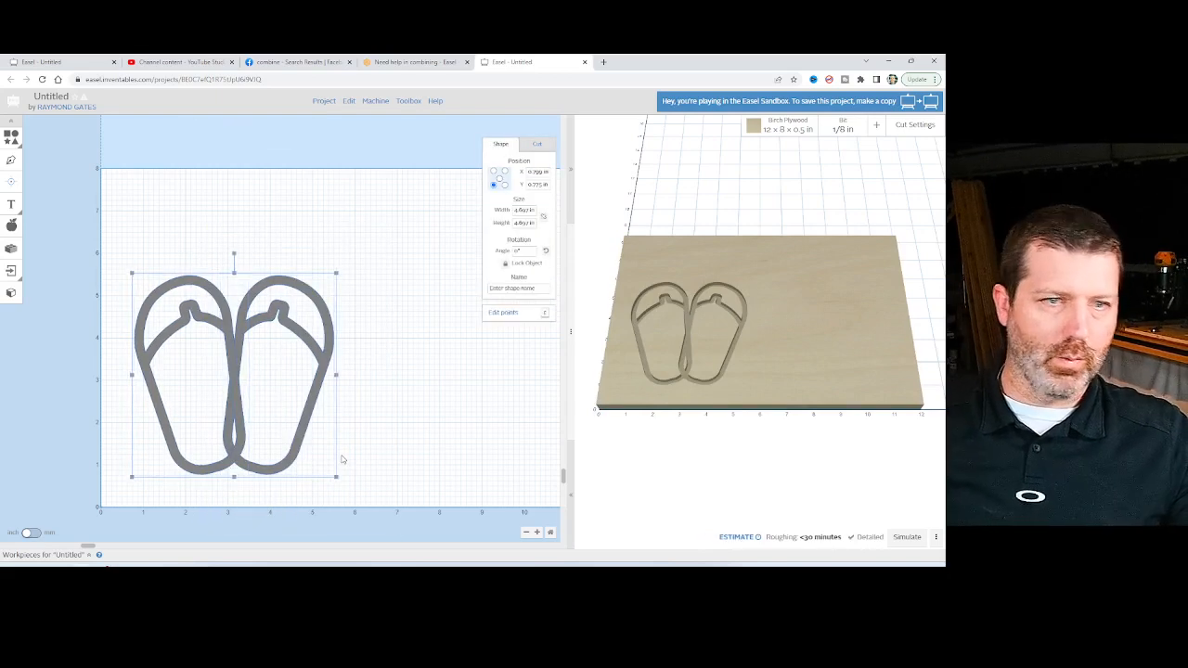